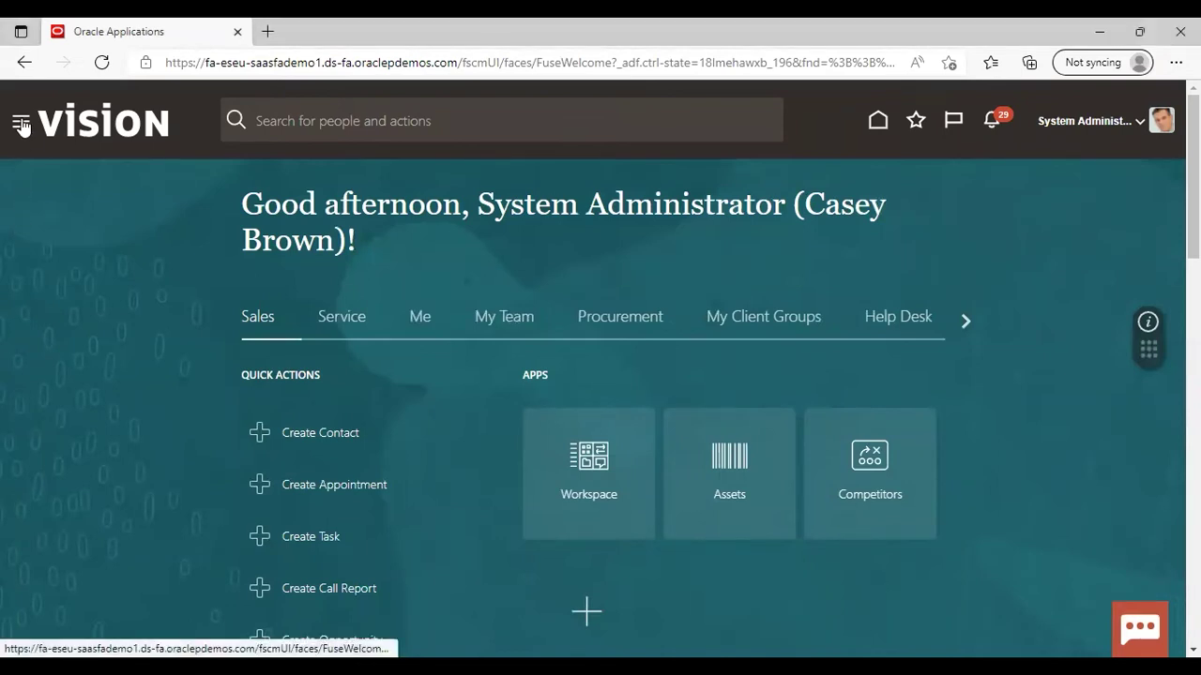
Step: Open the Security Console from the Tools group and dismiss the import process warning
left_click(20, 124)
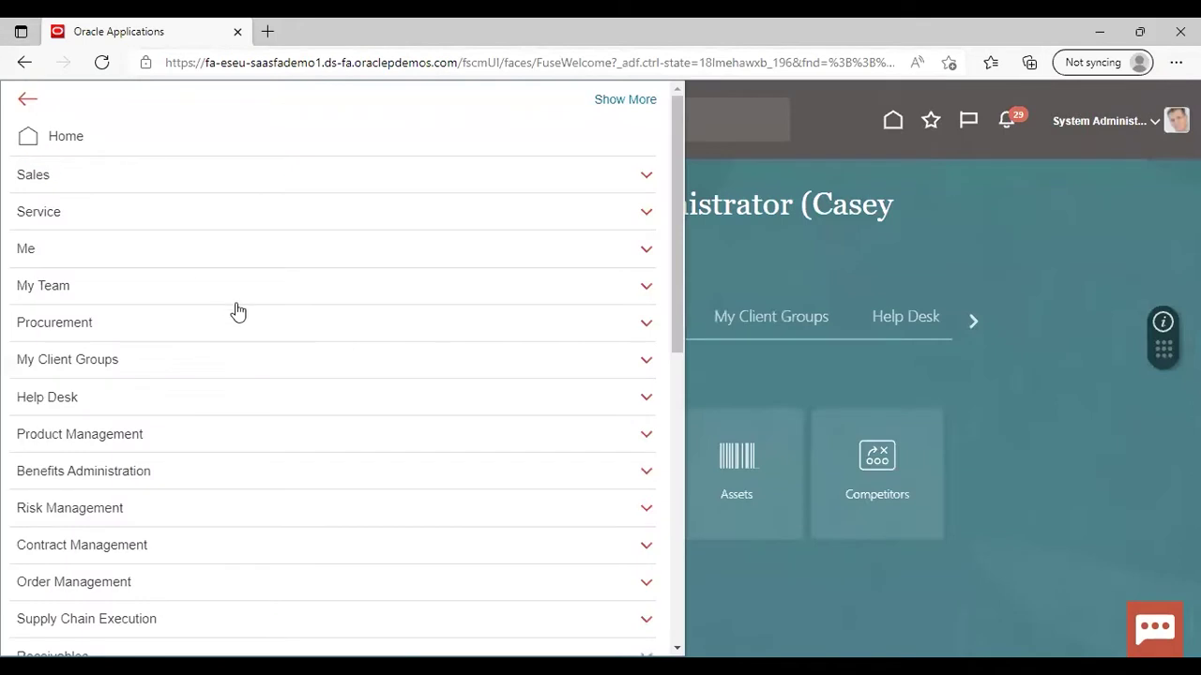
left_click(676, 648)
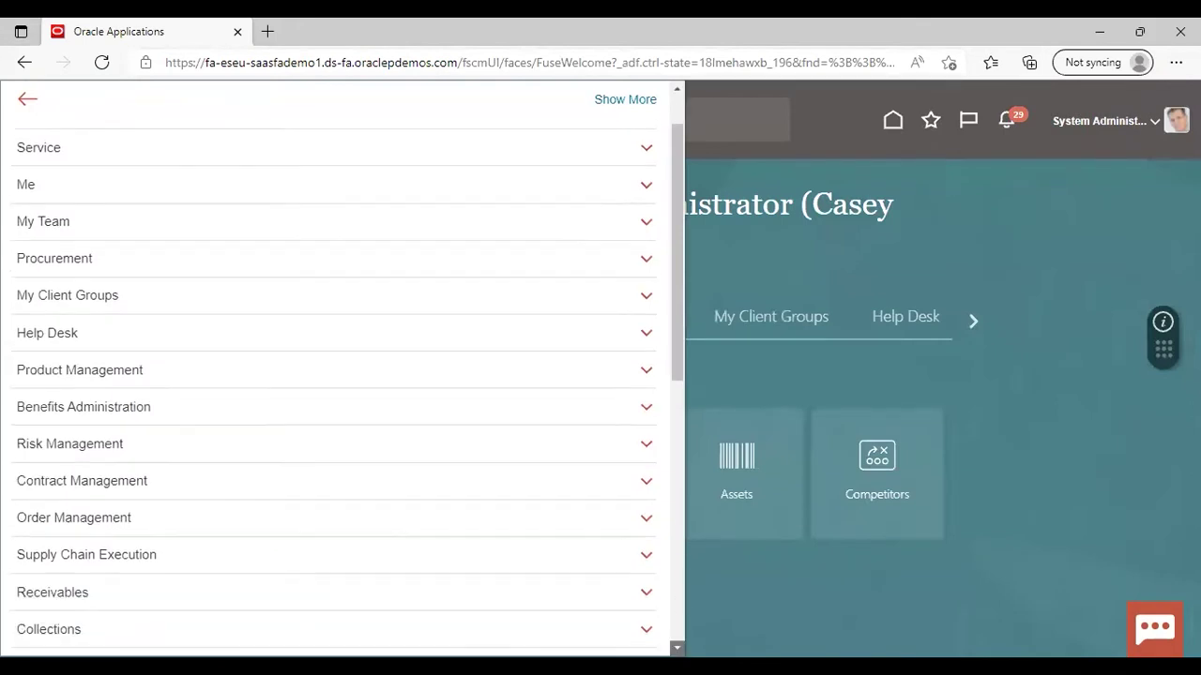
scroll(572, 516, "down", 6)
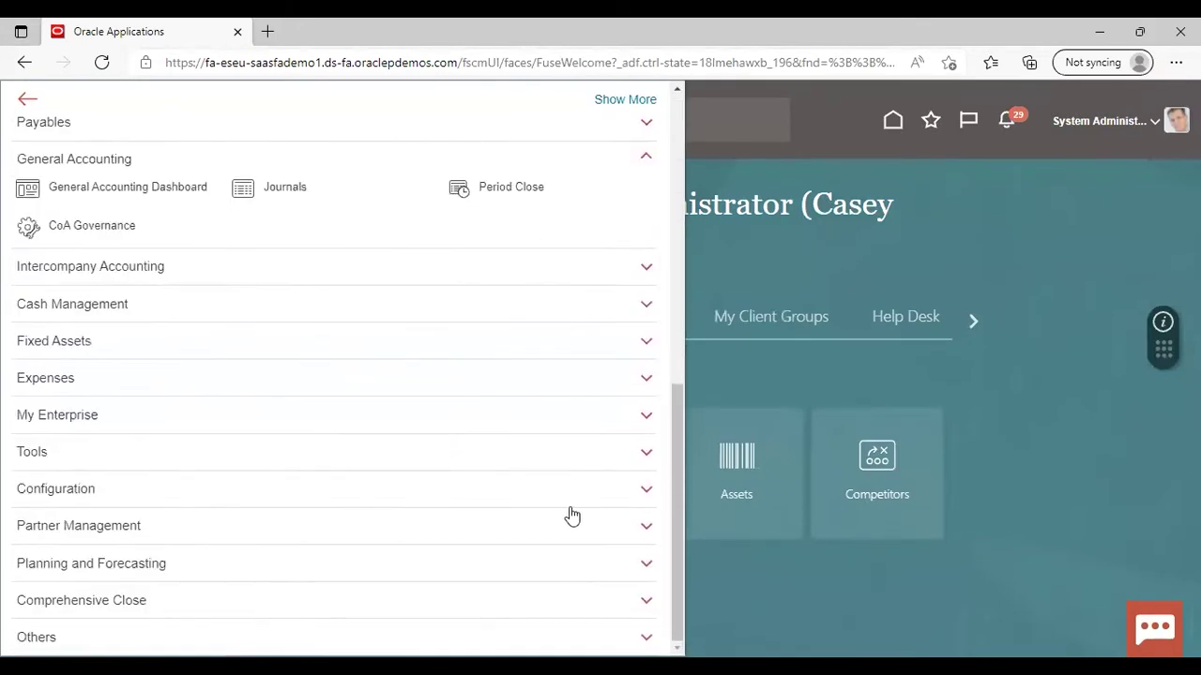
left_click(612, 451)
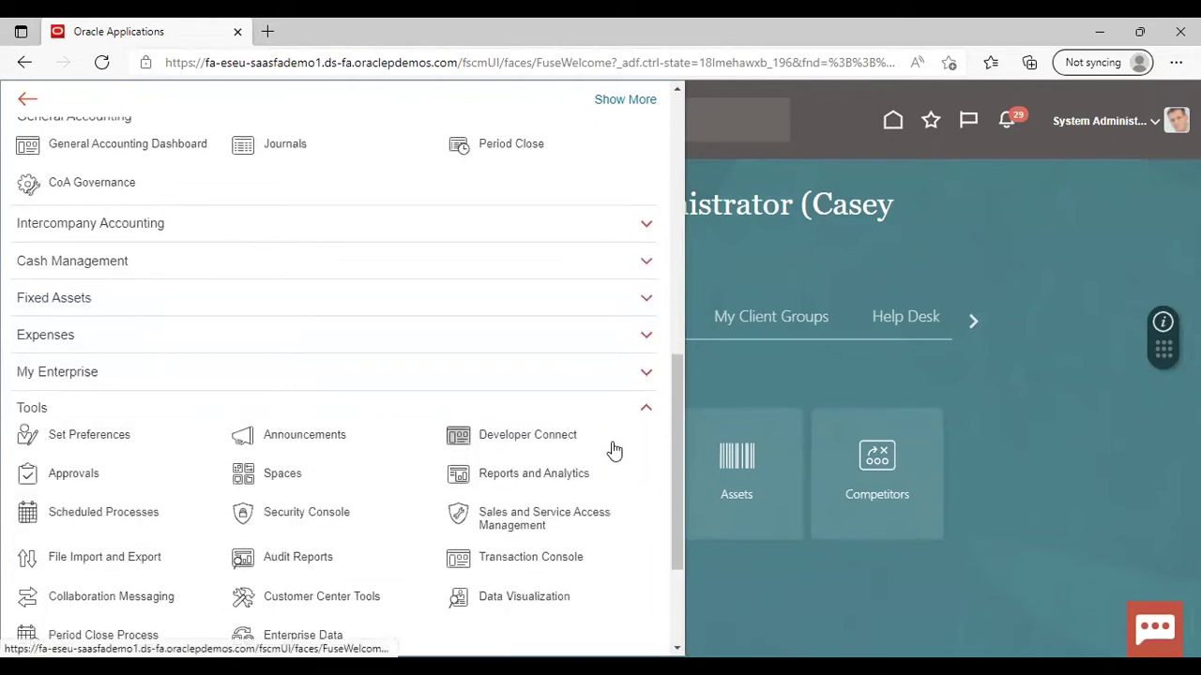
scroll(633, 601, "down", 1)
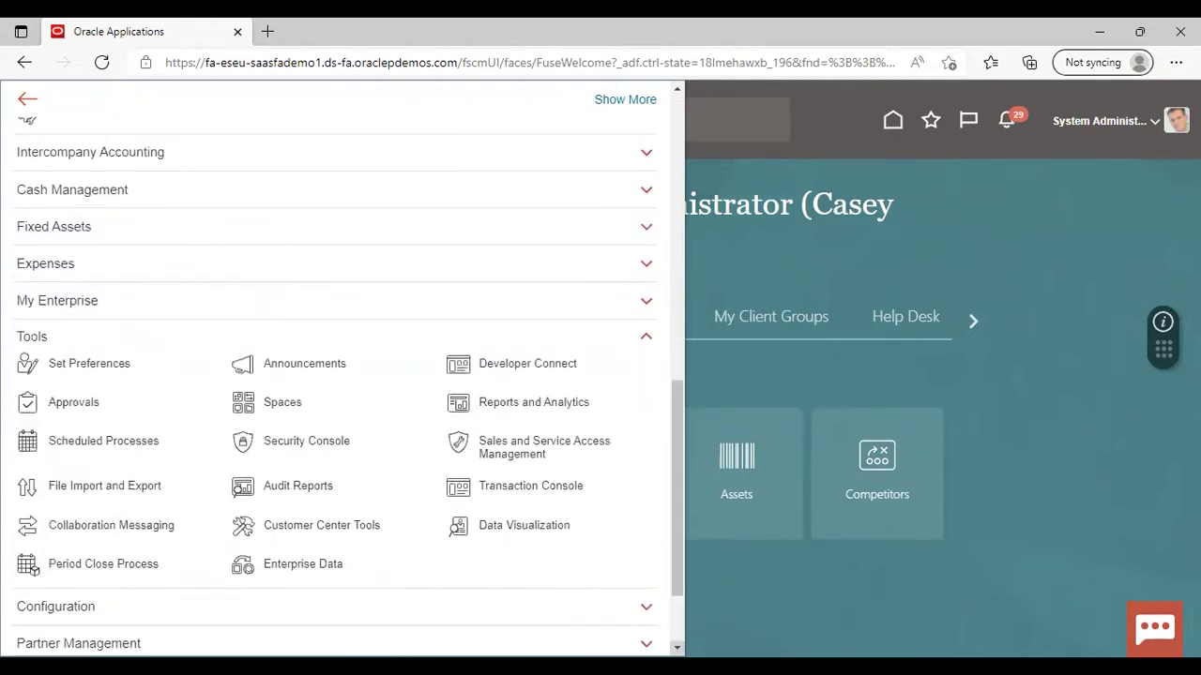
left_click(308, 445)
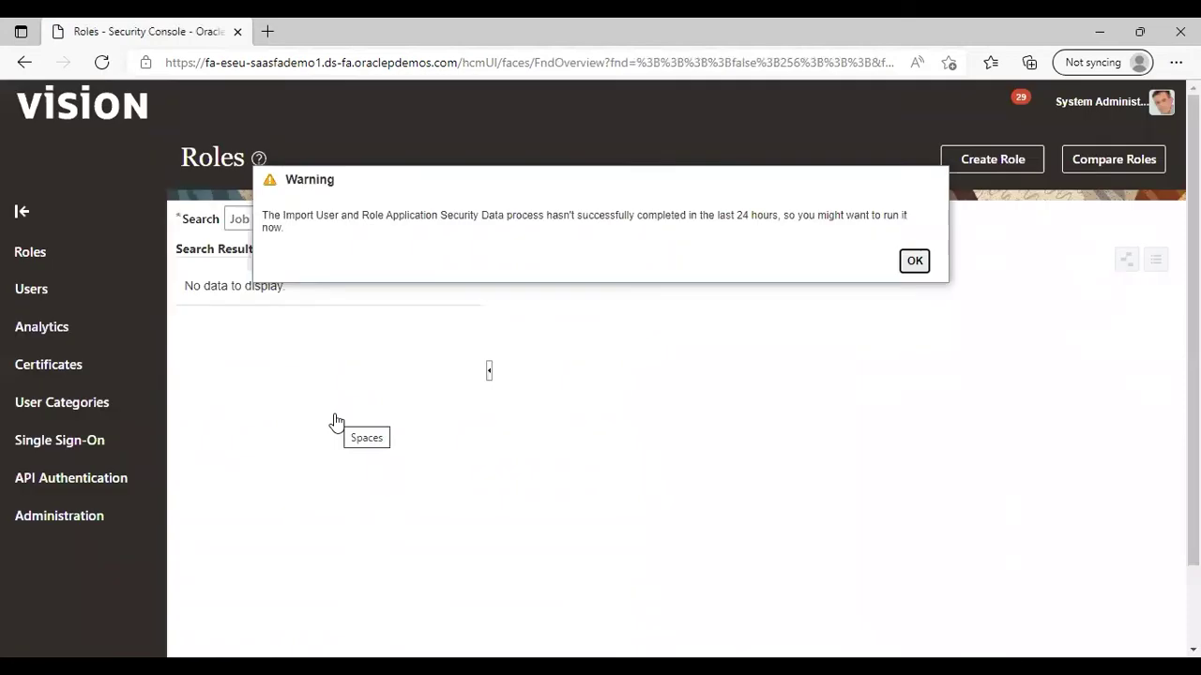
left_click(915, 262)
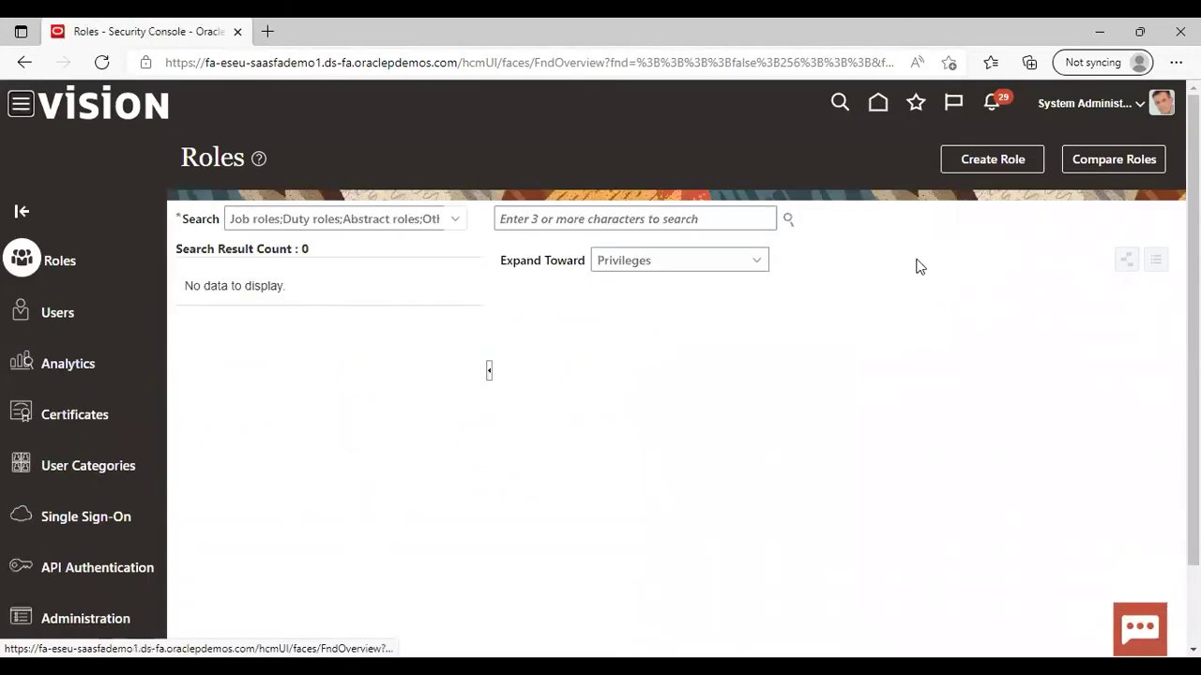
Step: Search the user accounts by the system administrator's first name and open that administrator's account details
left_click(65, 314)
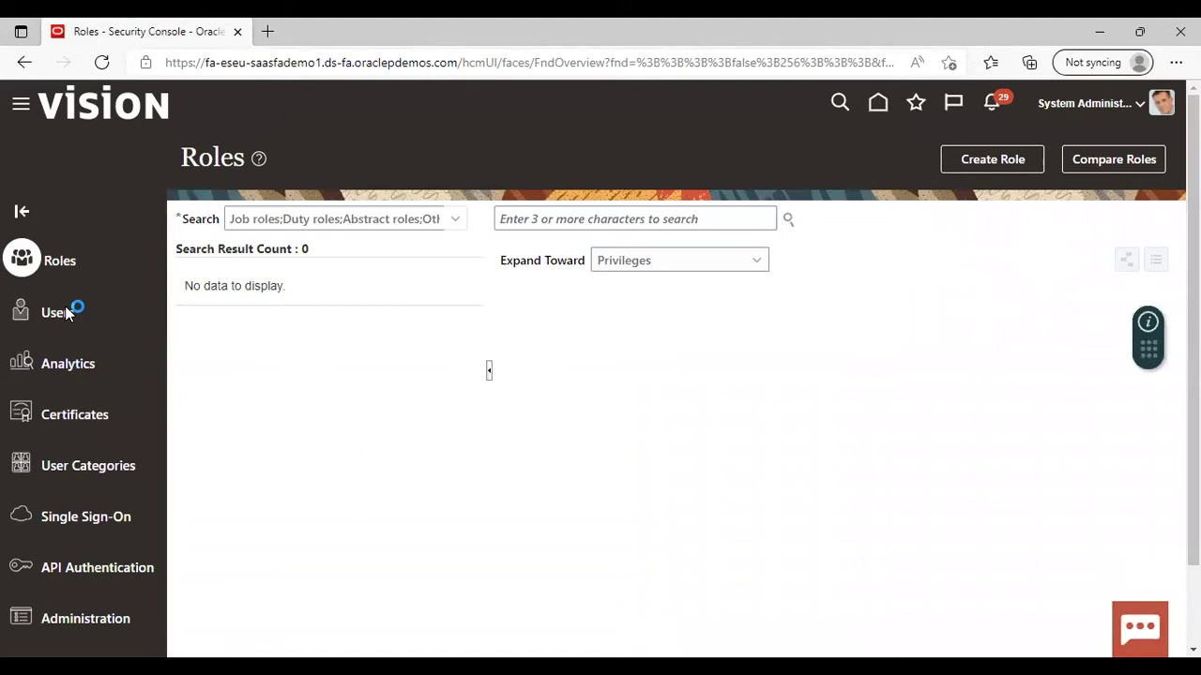
left_click(690, 218)
type("casey")
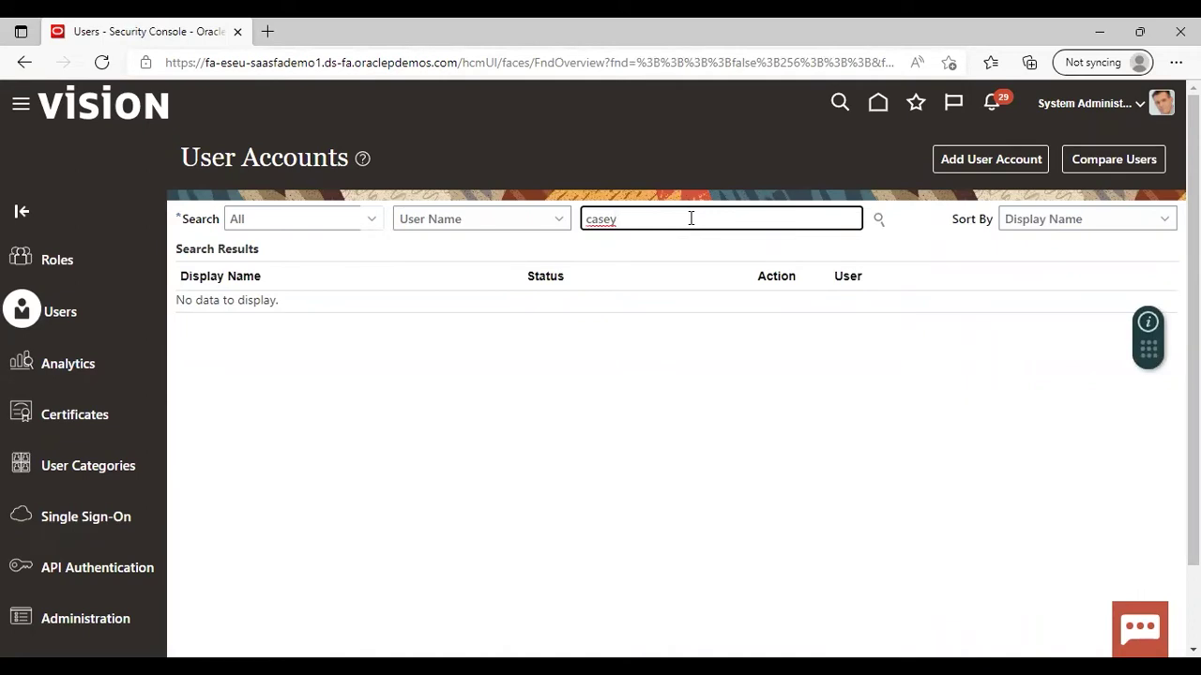
key("Return")
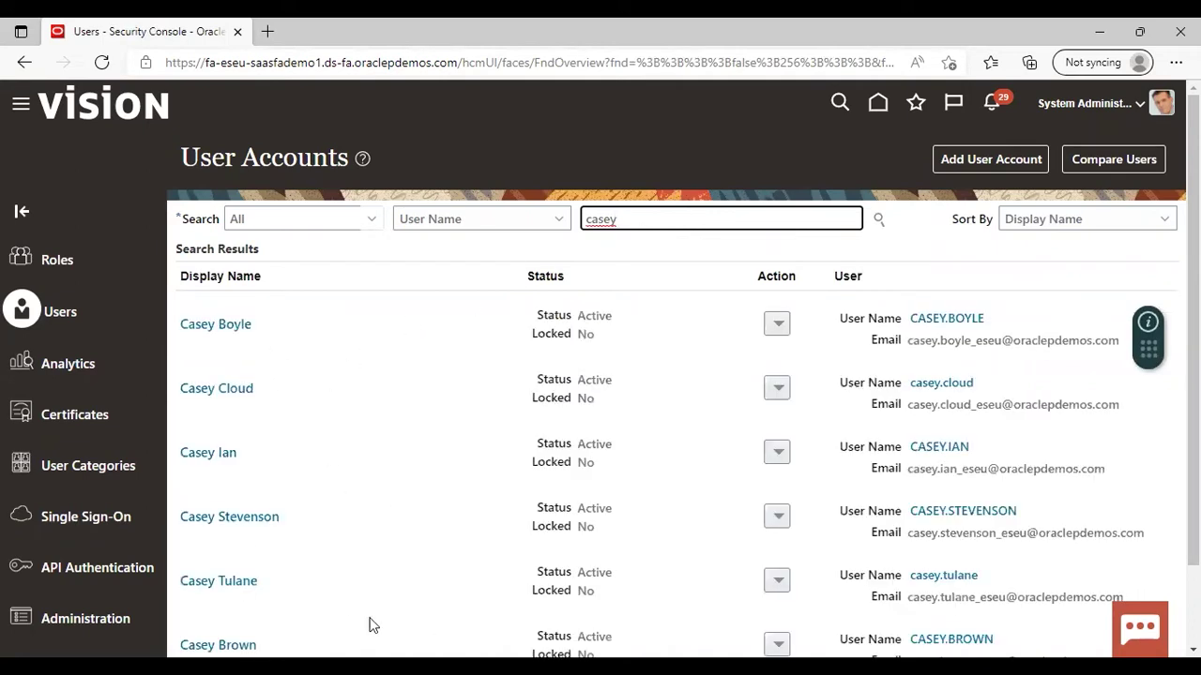
left_click(220, 645)
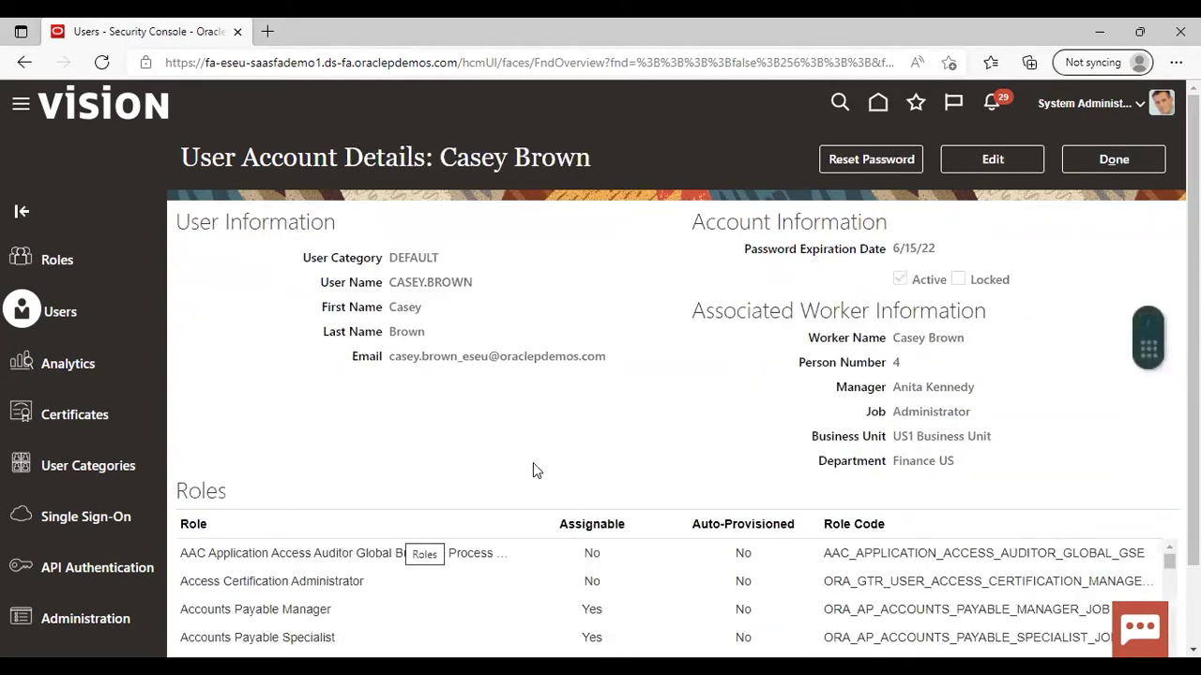
Step: Open the administrator's account for editing and view the Add Role Membership dialog, closing it without adding a role
left_click(993, 160)
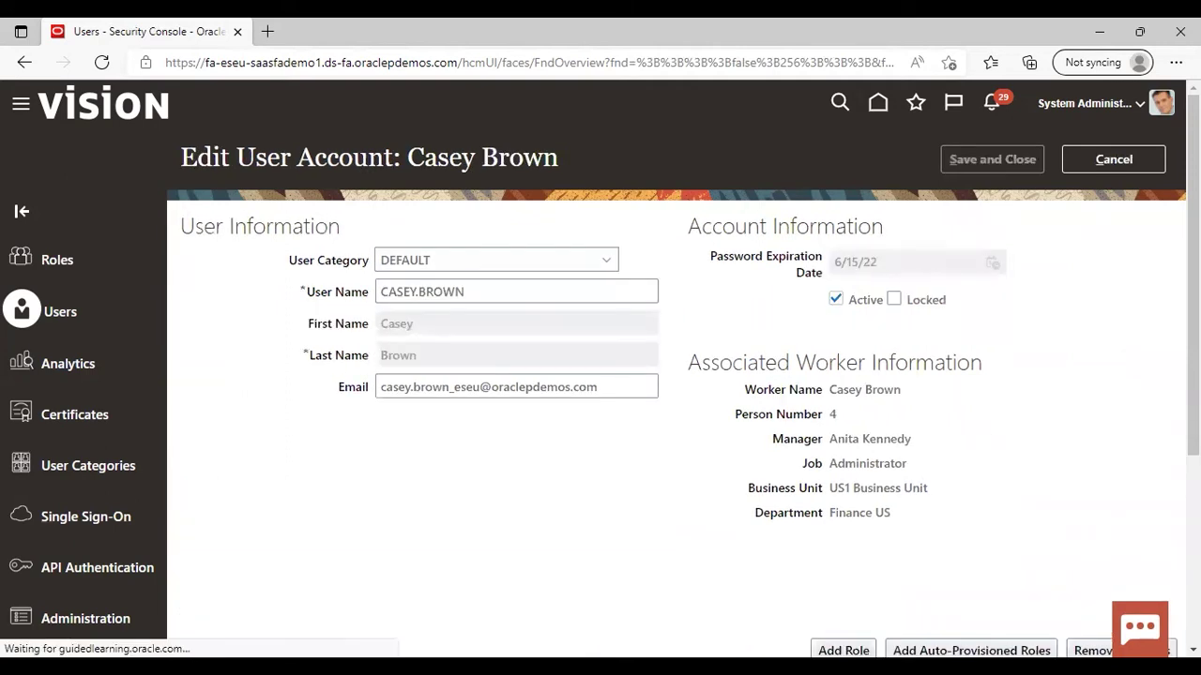
scroll(825, 300, "down", 3)
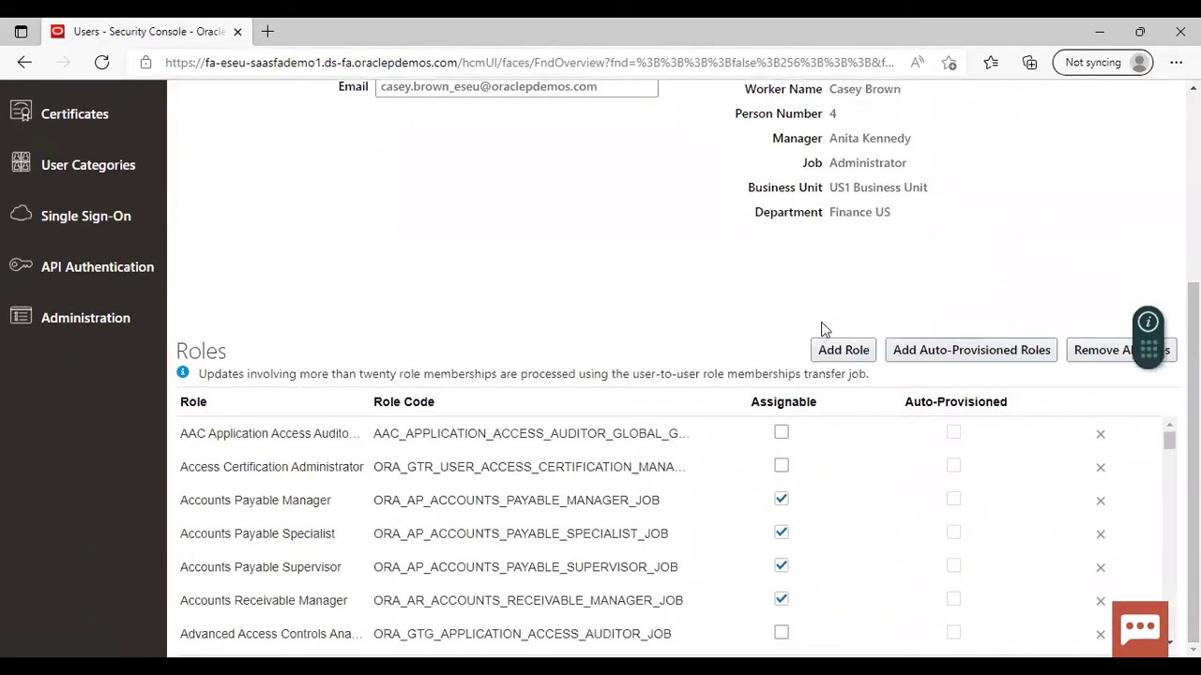
left_click(830, 350)
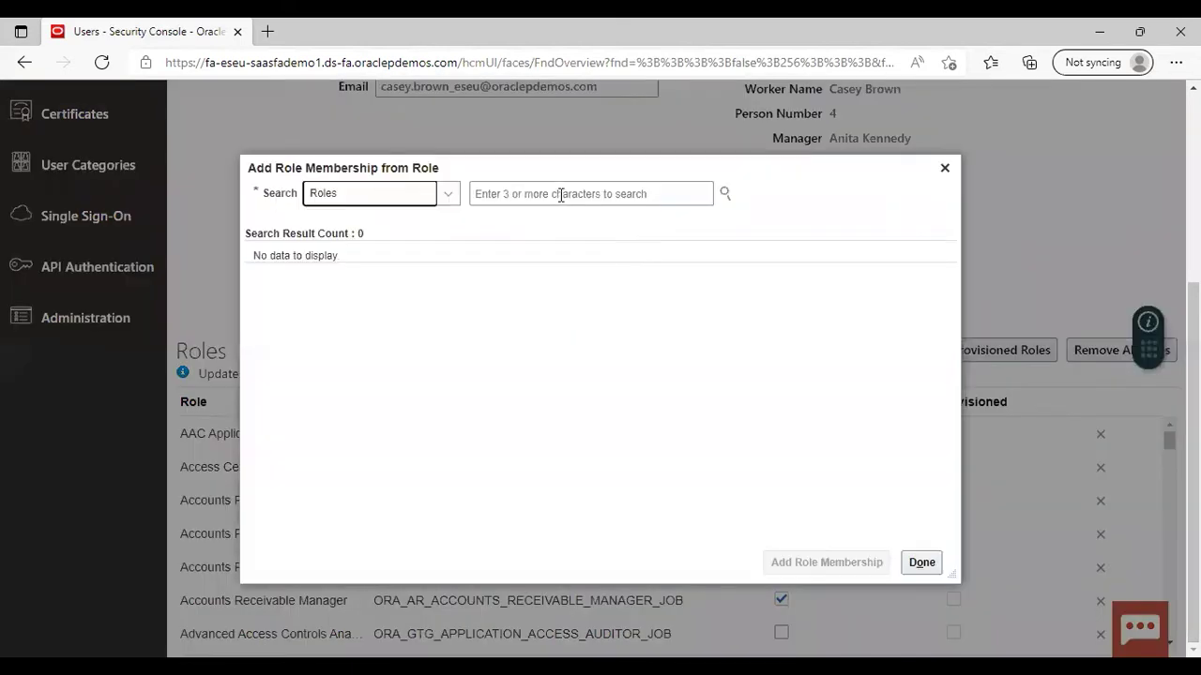
left_click(561, 194)
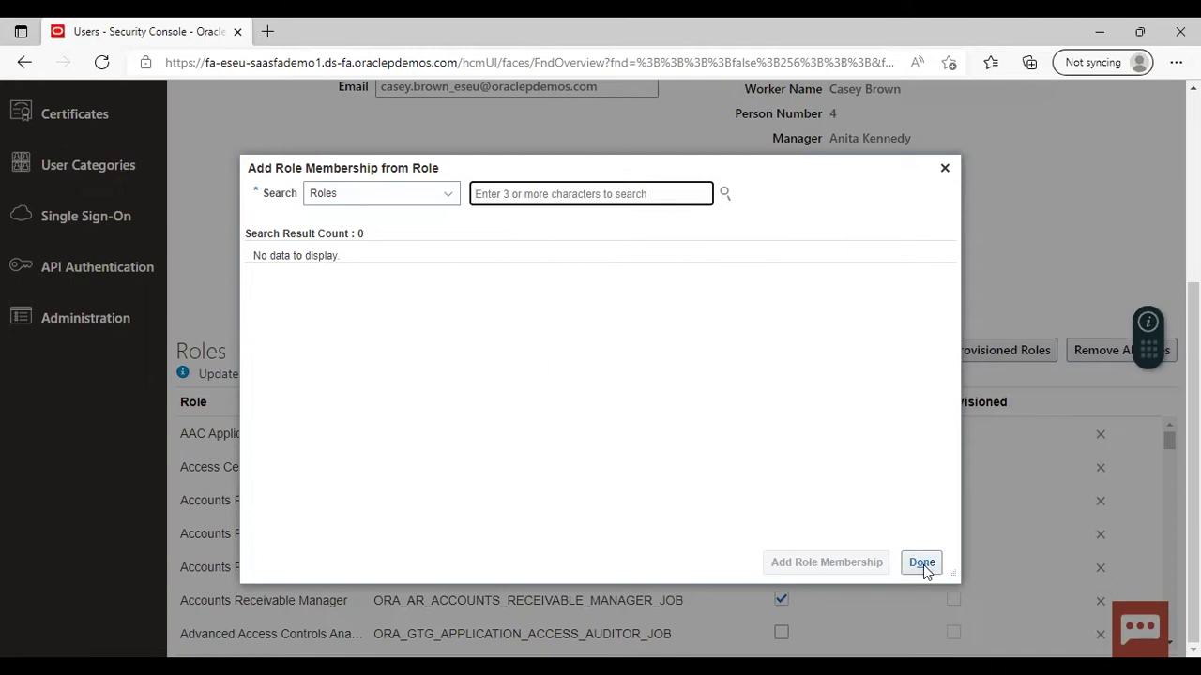
left_click(944, 170)
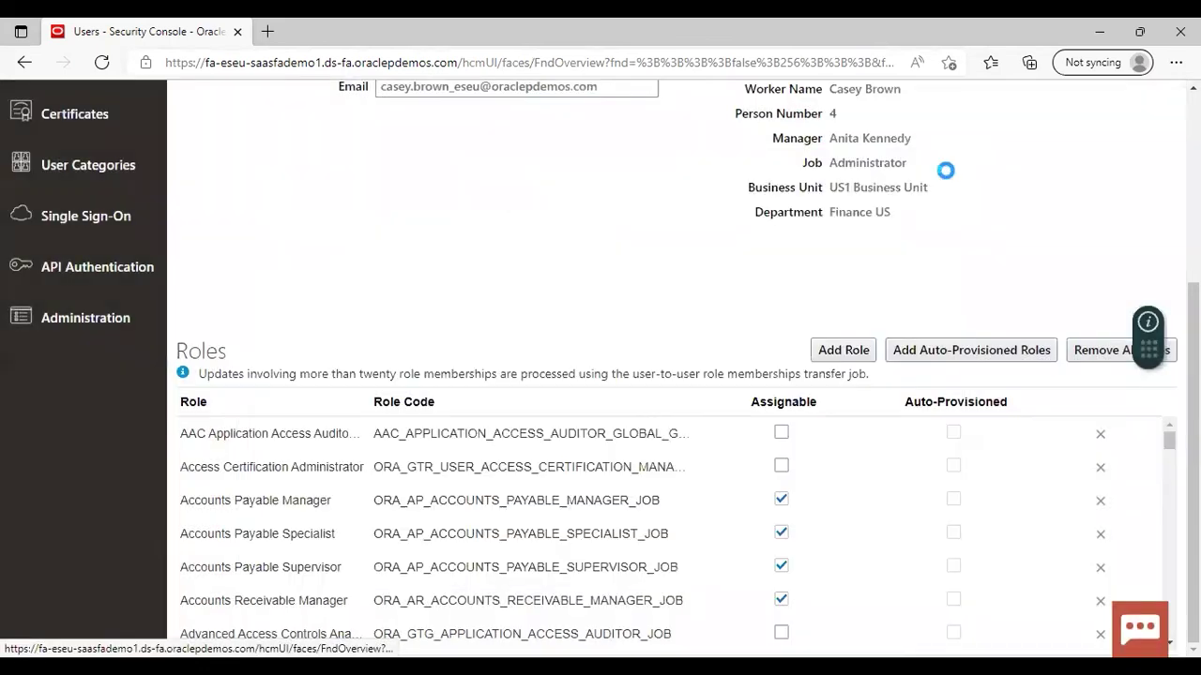
Step: Review the full list of roles assigned to the administrator's account, and leave the account to return to User Accounts
left_click(1170, 561)
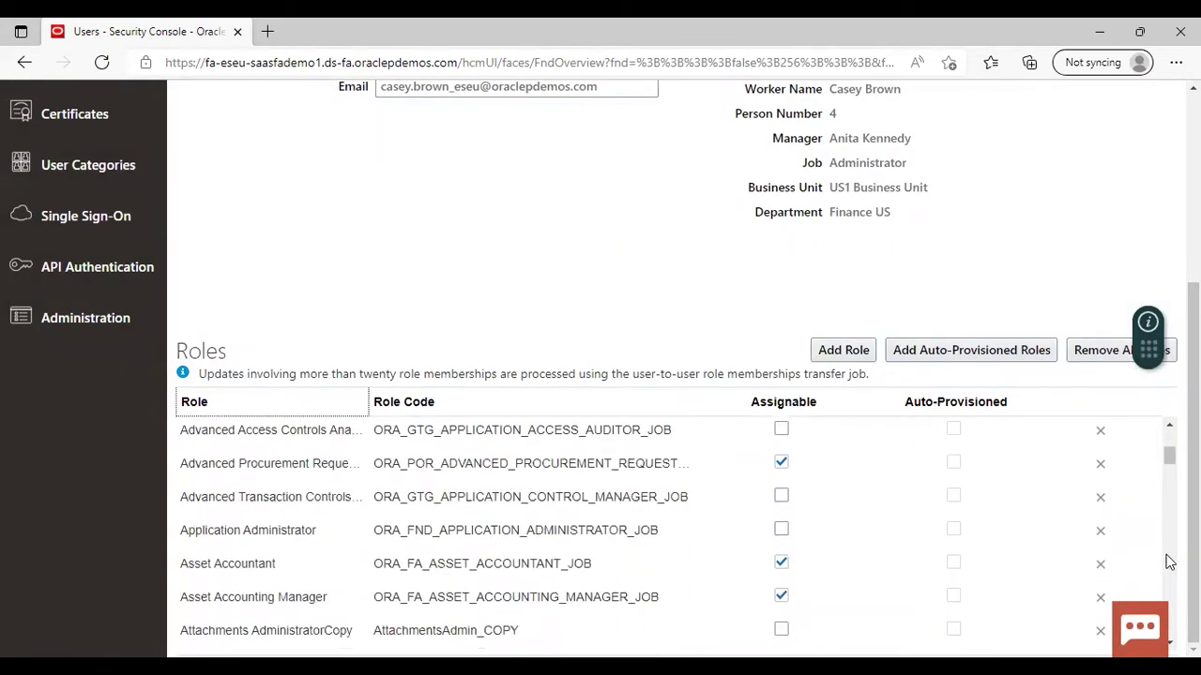
left_click(1170, 425)
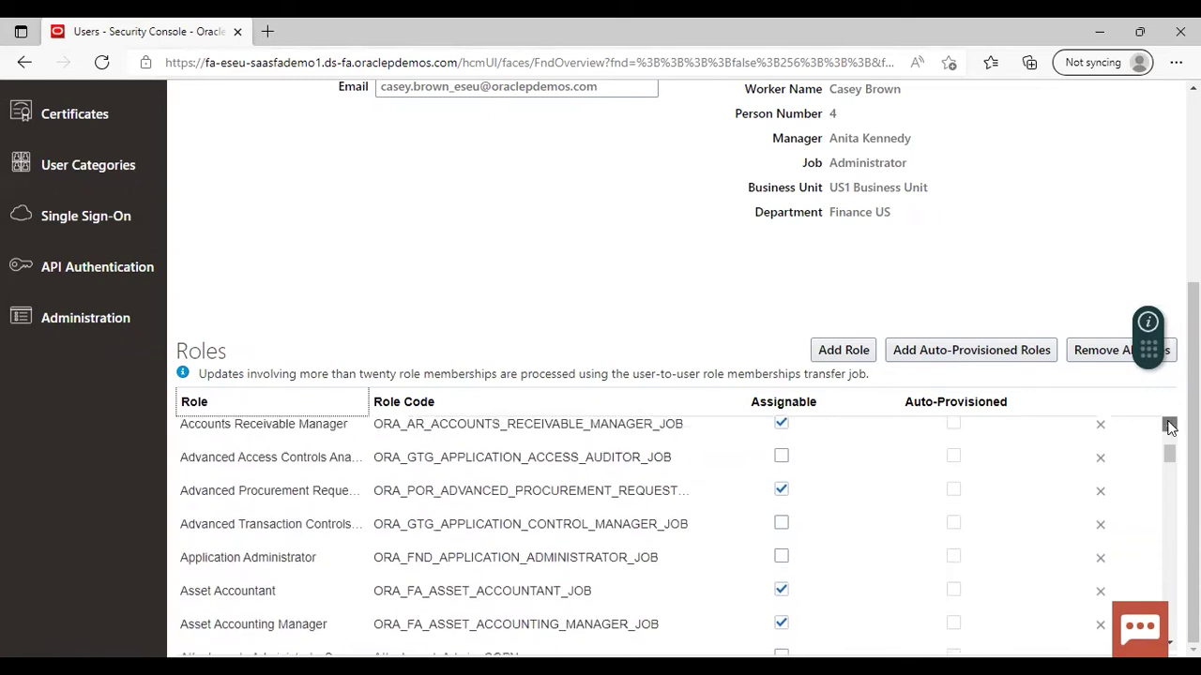
left_click(1170, 425)
left_click(1169, 425)
left_click(1169, 424)
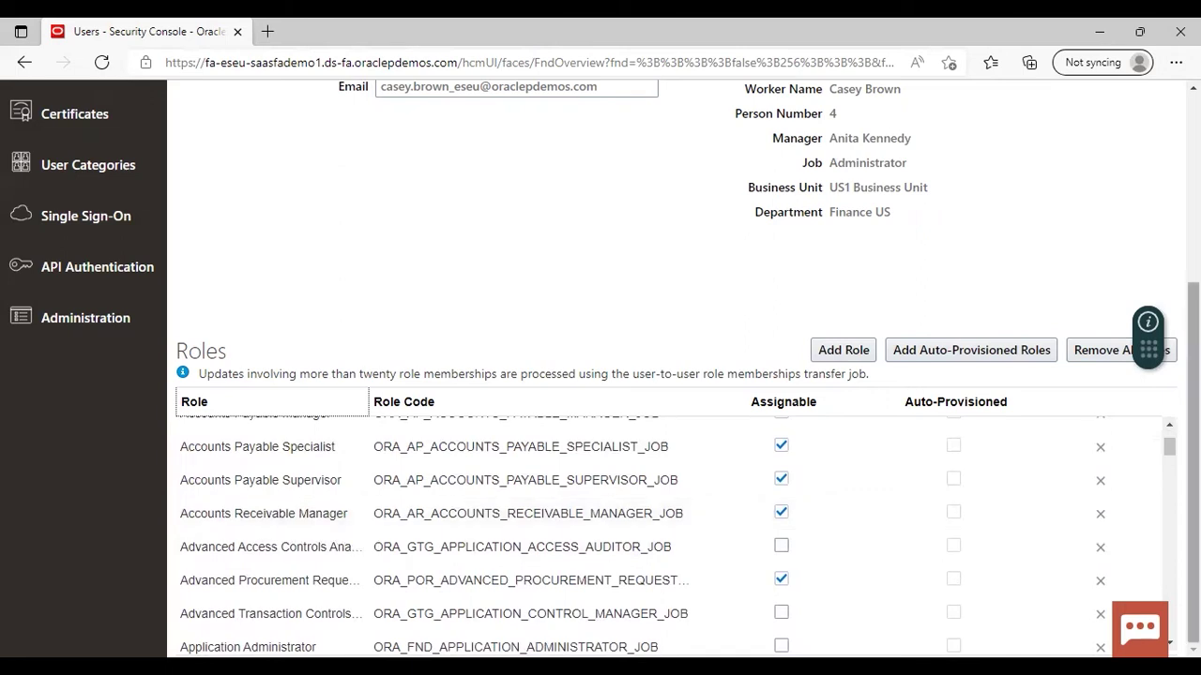
scroll(675, 534, "down", 4)
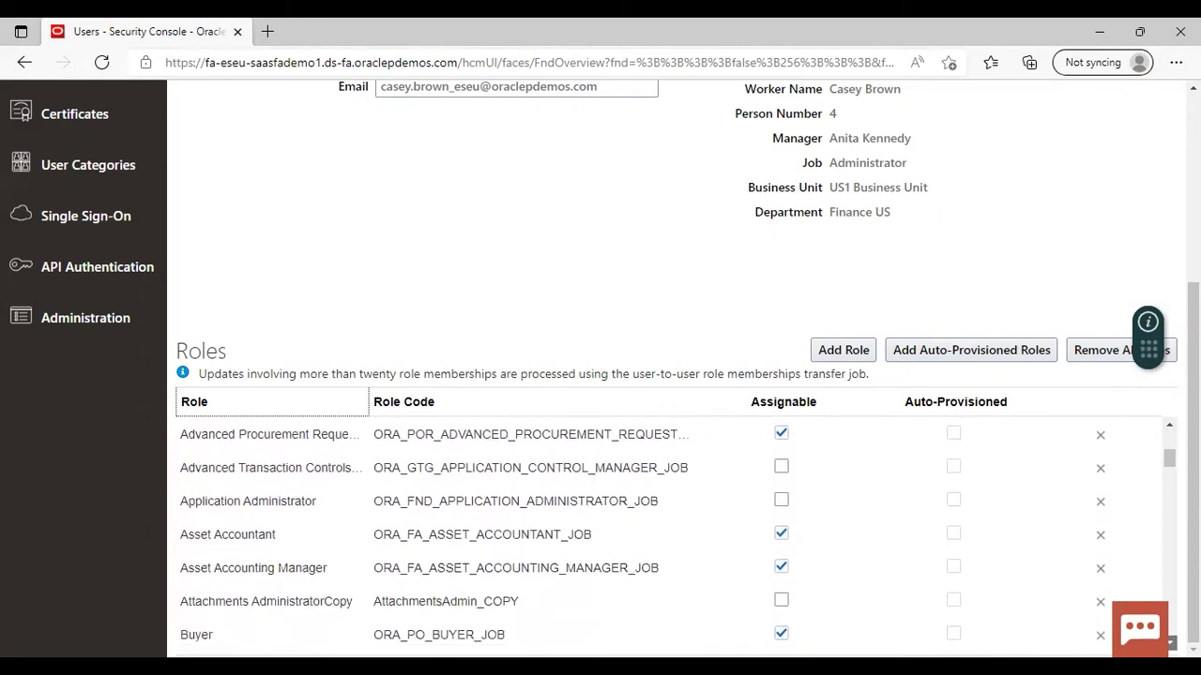
scroll(675, 535, "down", 5)
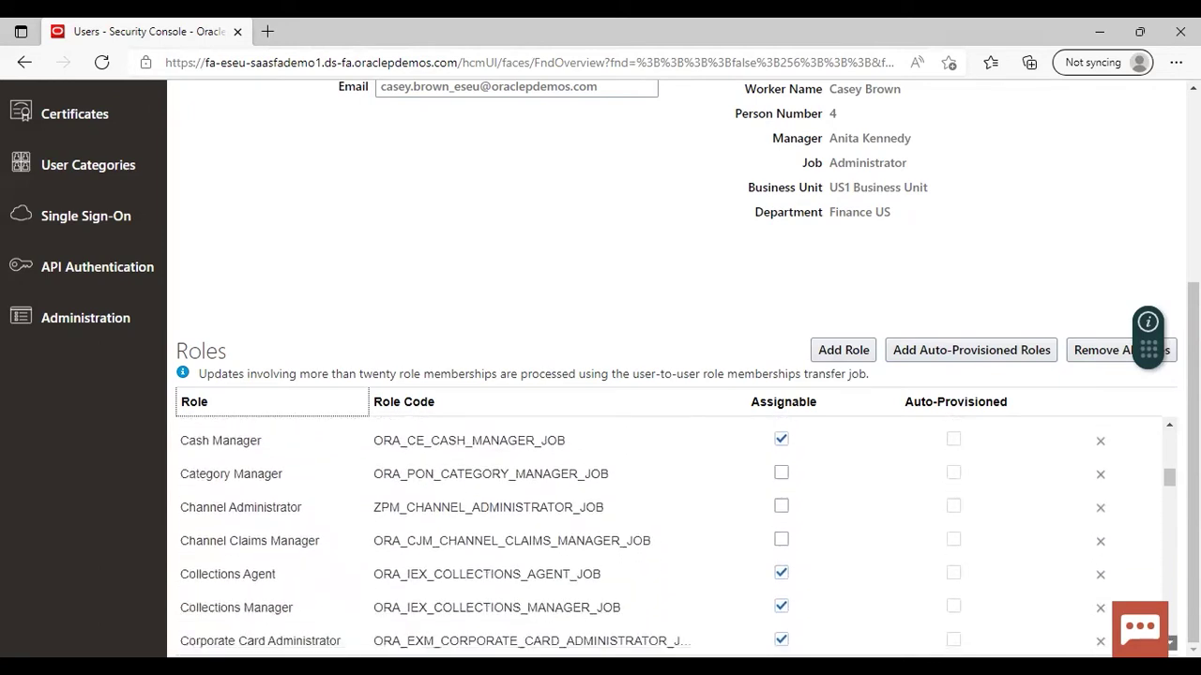
scroll(675, 535, "down", 5)
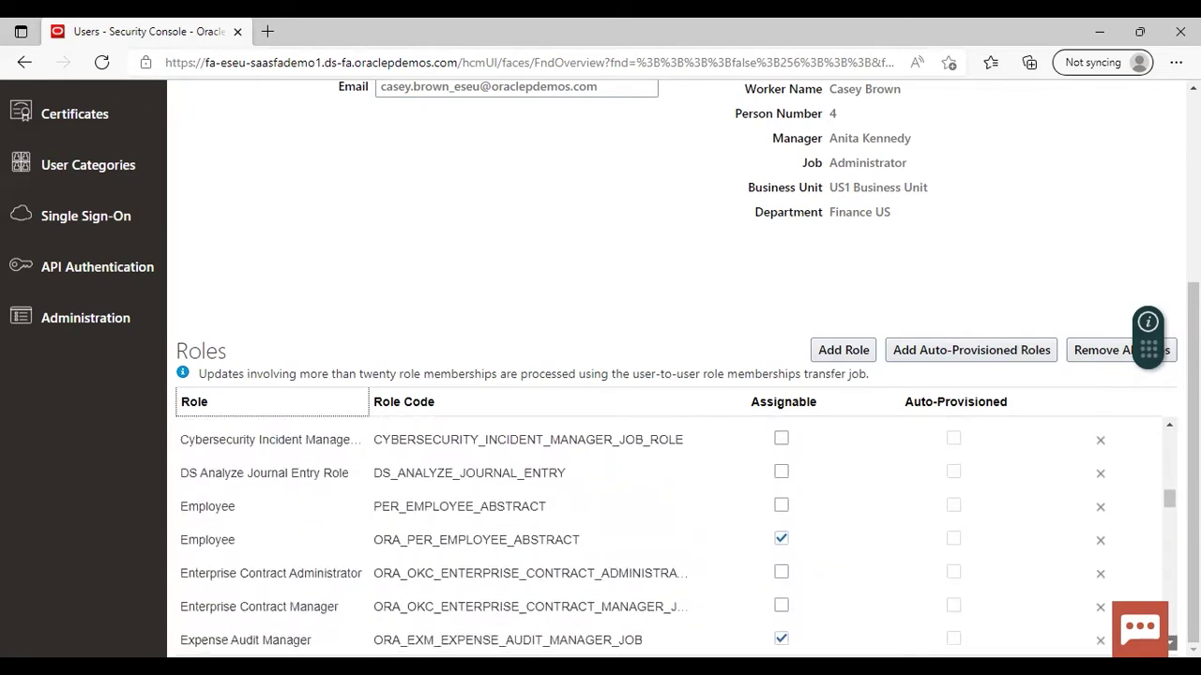
scroll(676, 534, "down", 5)
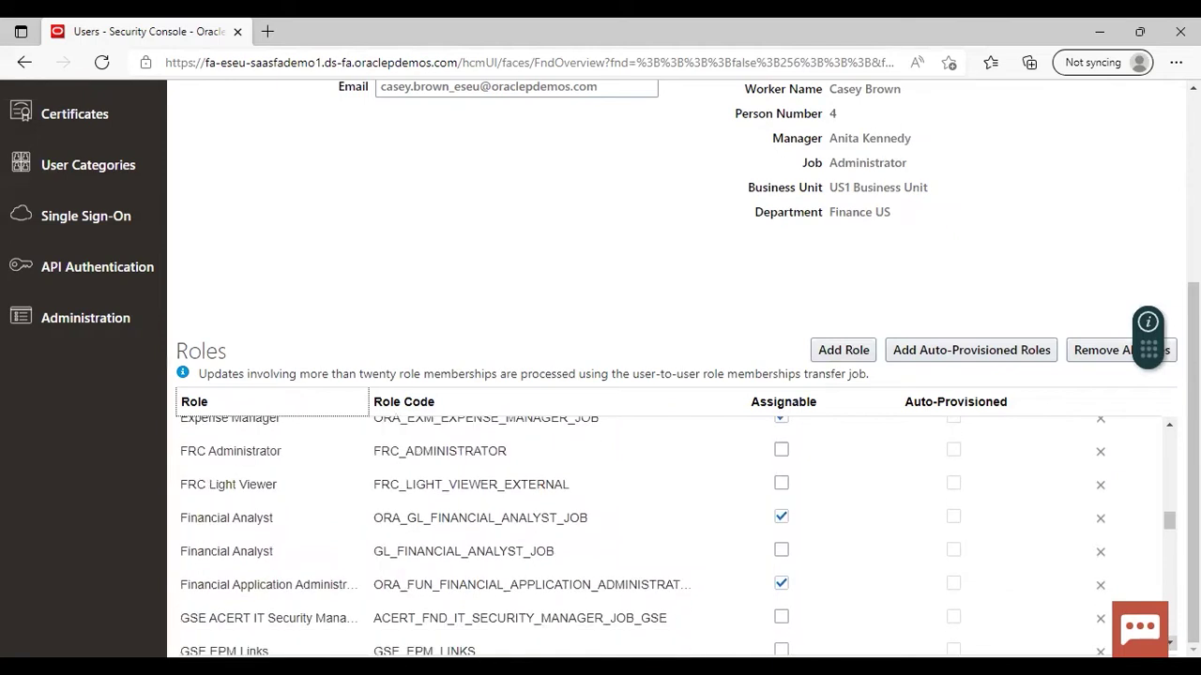
scroll(675, 534, "down", 5)
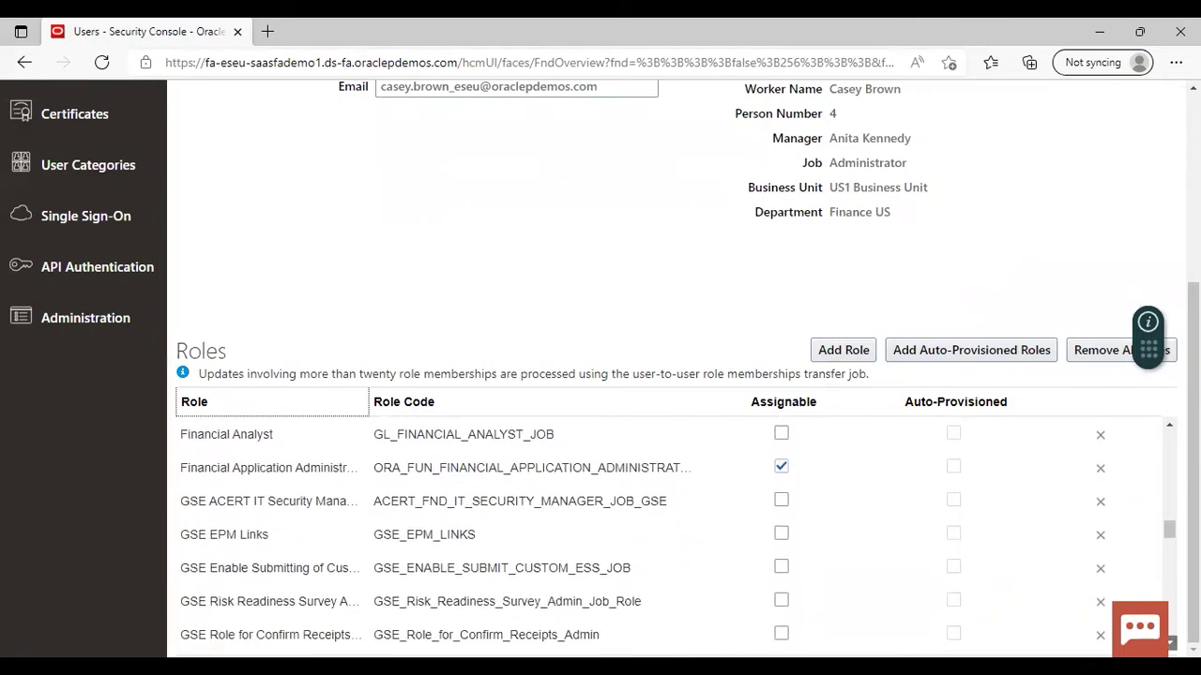
scroll(675, 534, "down", 5)
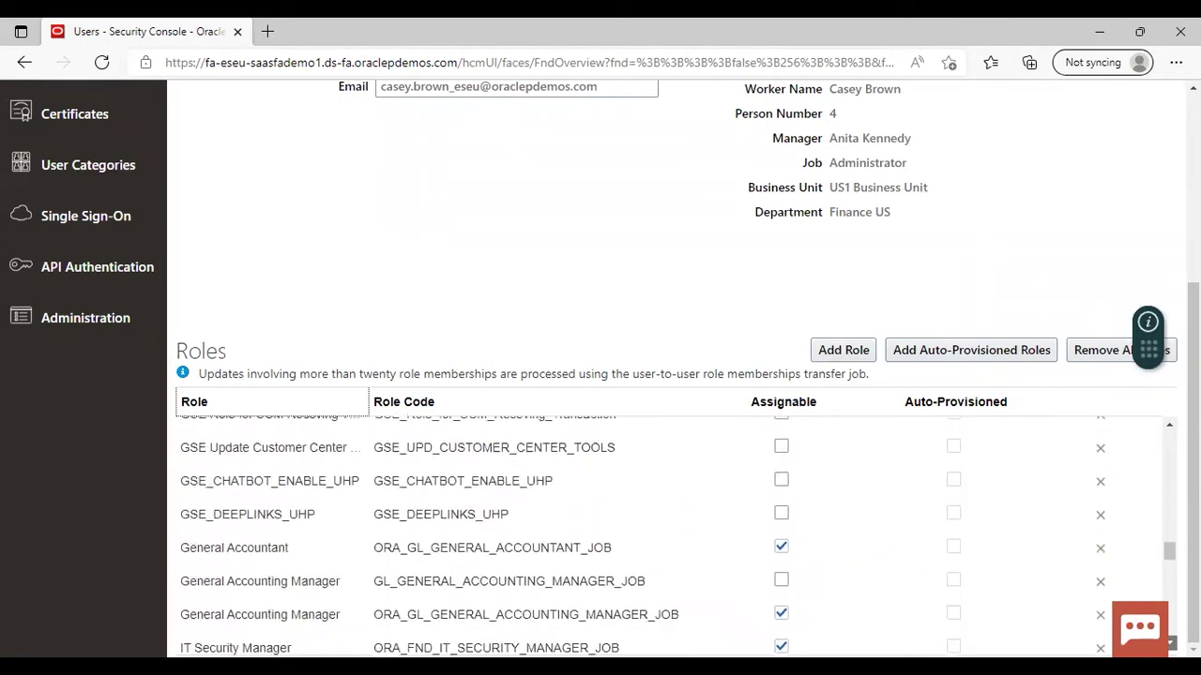
scroll(676, 535, "down", 8)
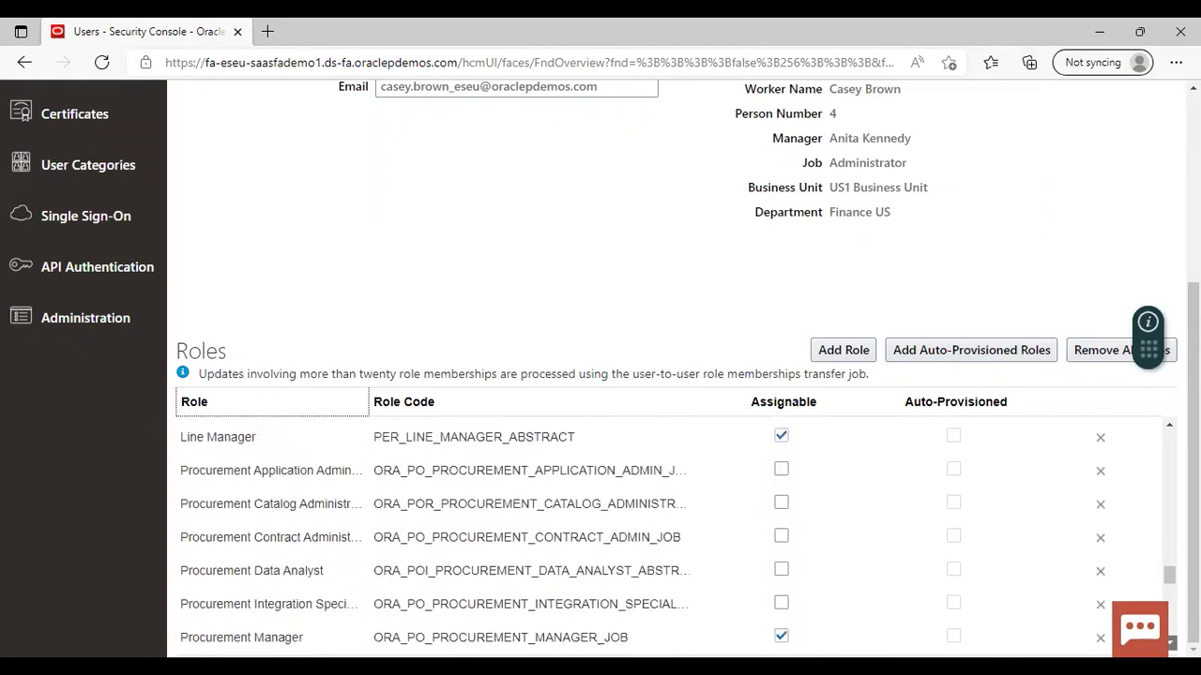
scroll(676, 534, "down", 4)
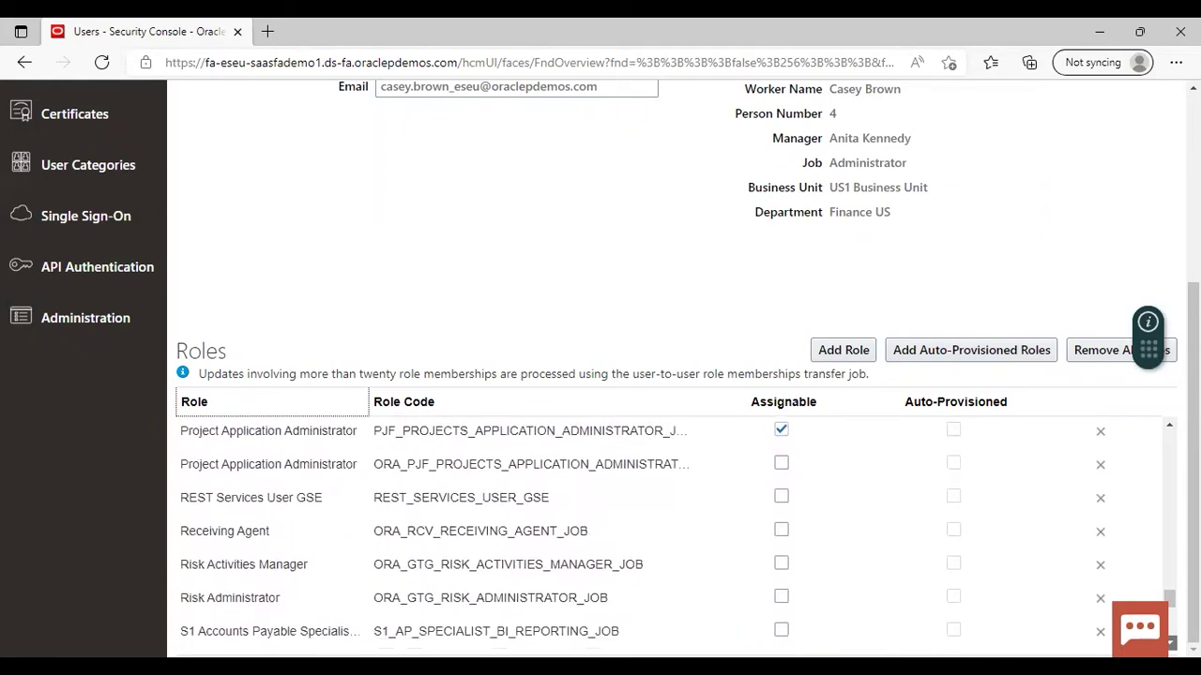
scroll(675, 535, "down", 5)
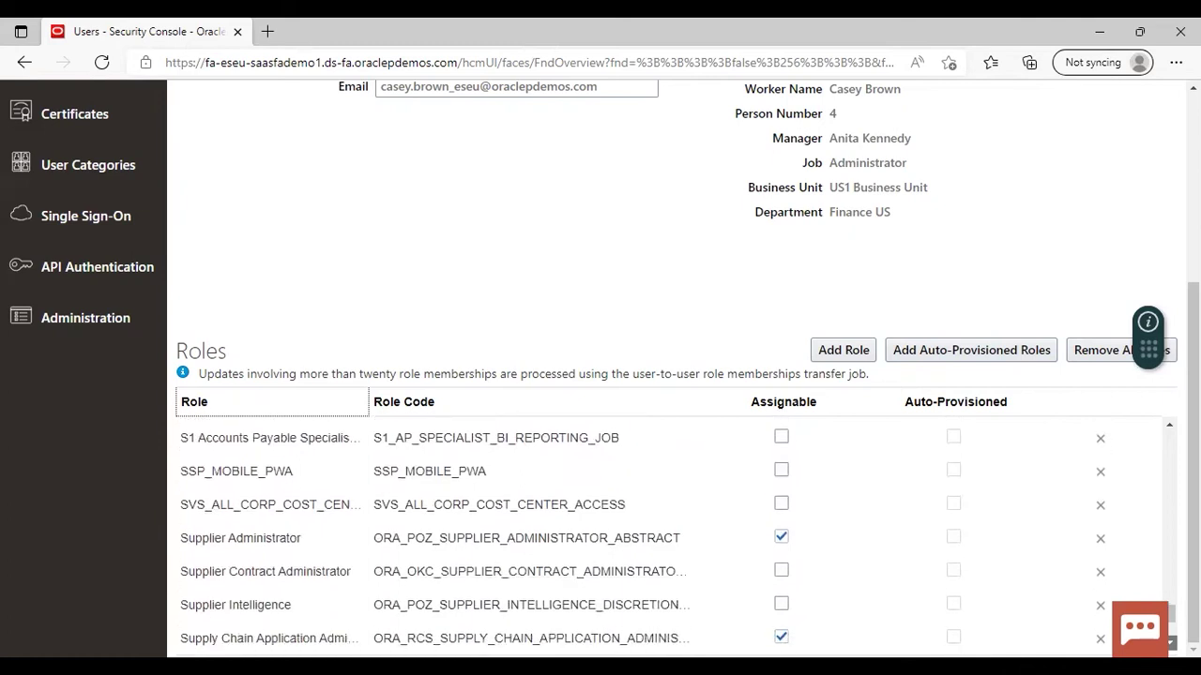
scroll(675, 535, "down", 1)
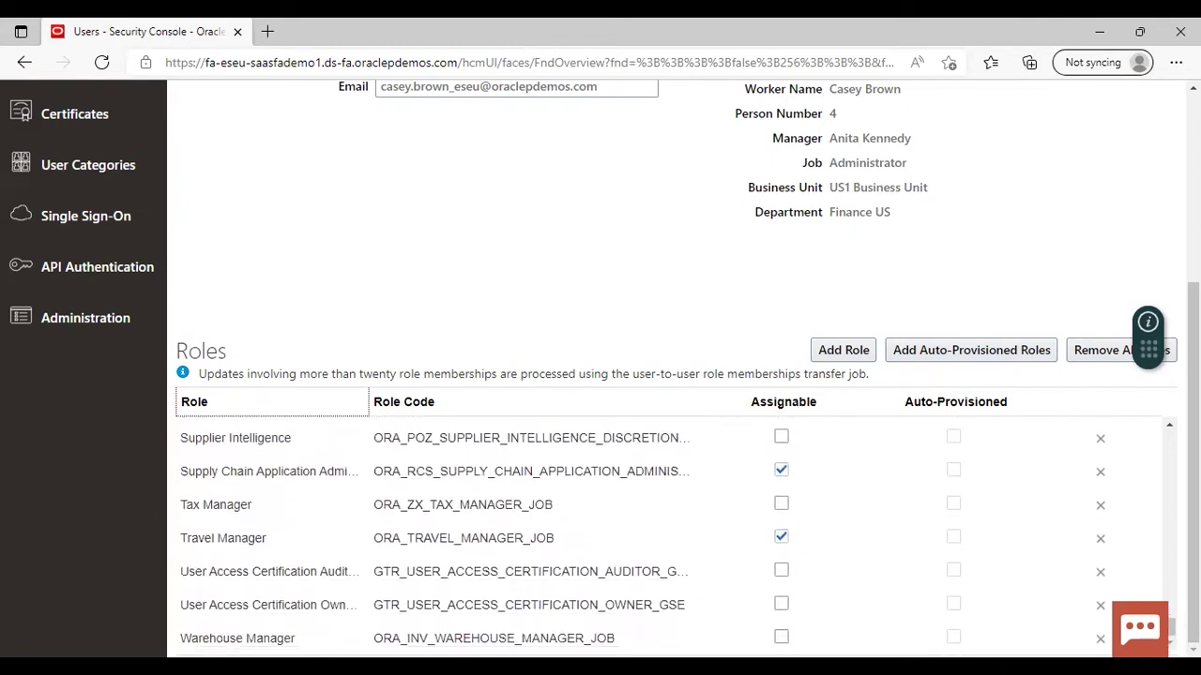
scroll(675, 535, "up", 15)
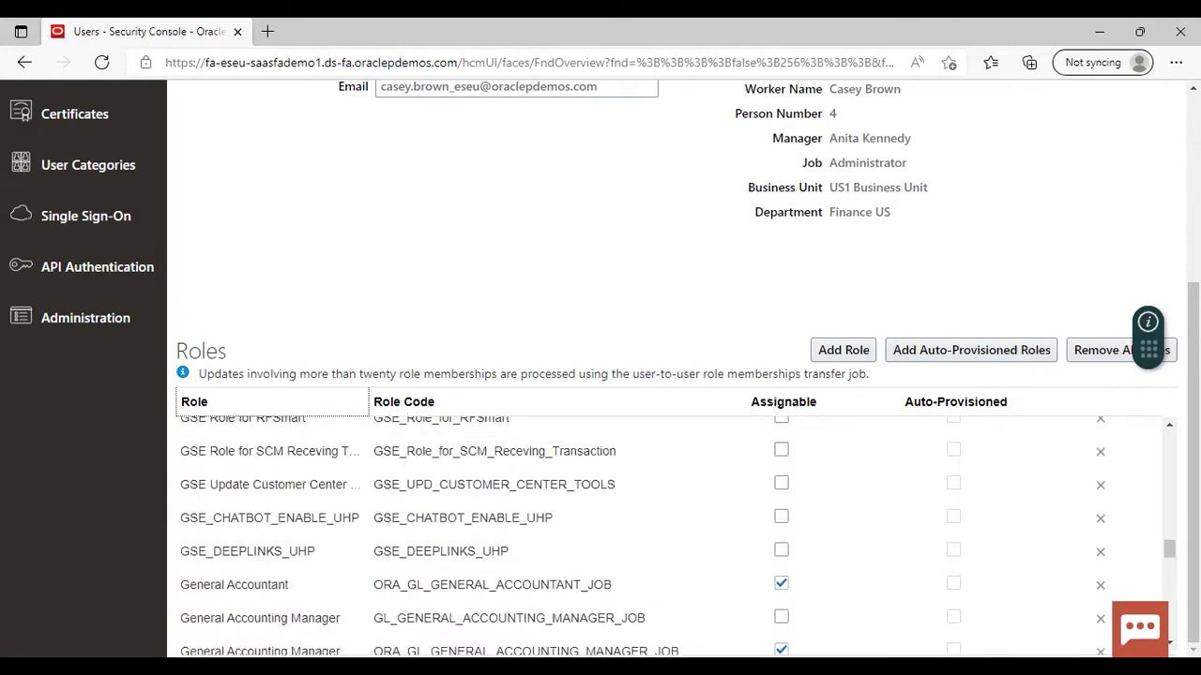
scroll(1042, 284, "up", 5)
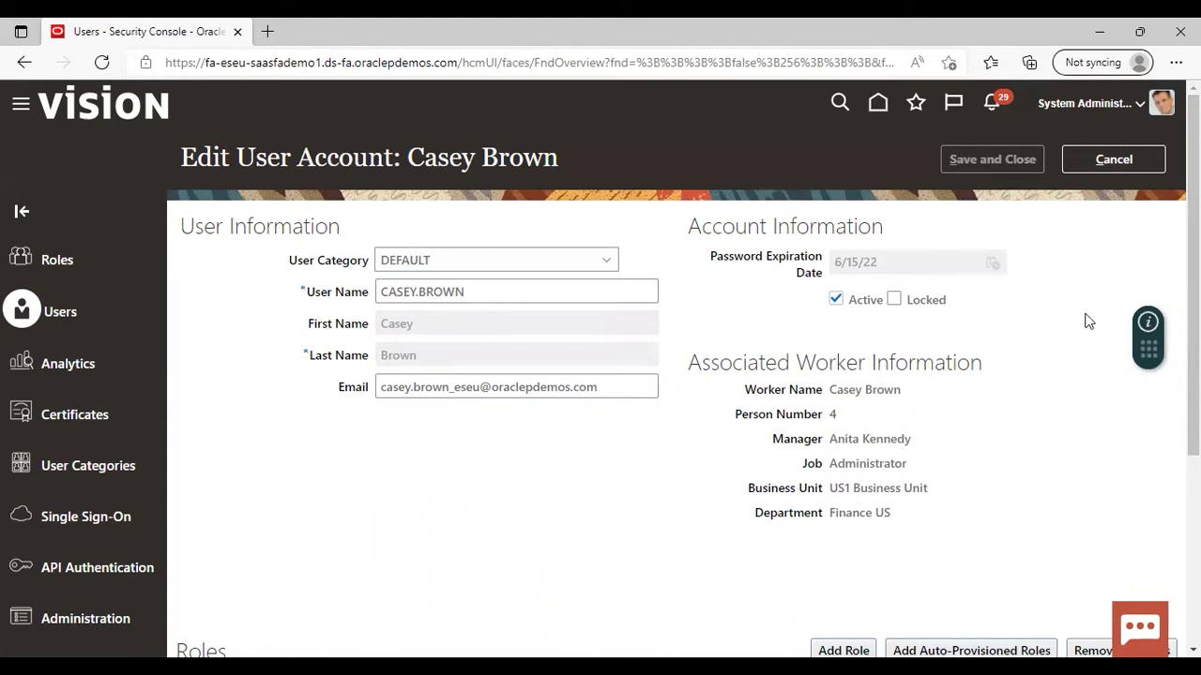
left_click(1120, 162)
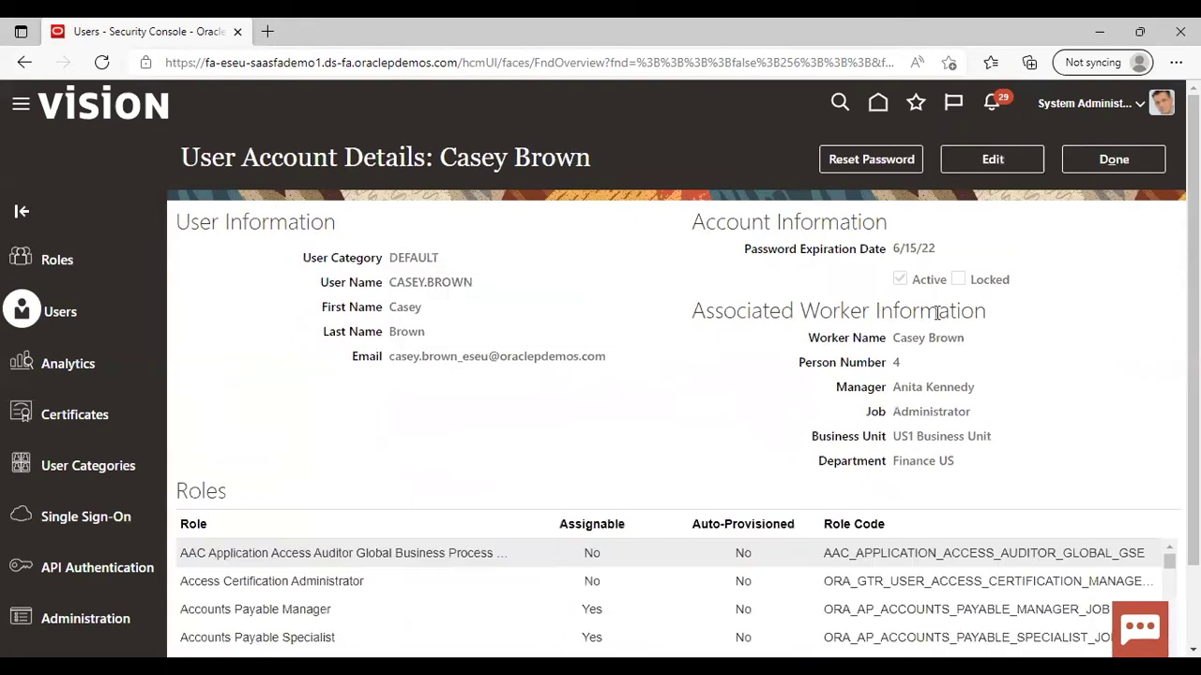
left_click(1112, 160)
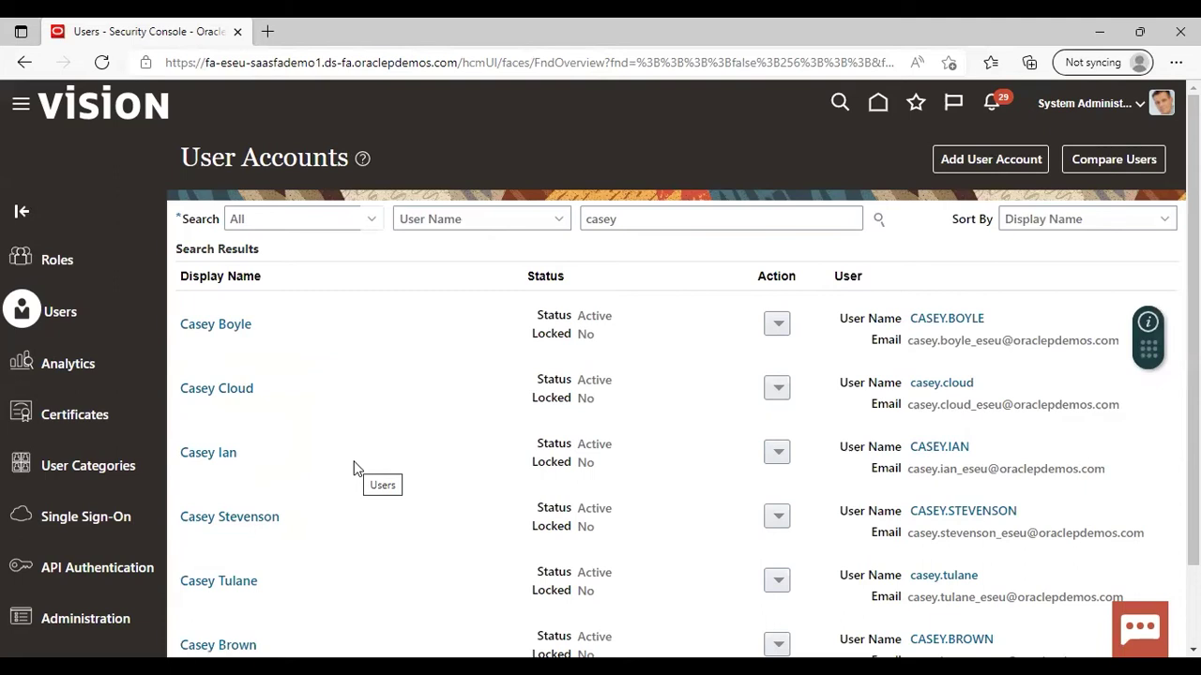
Step: Go to Setup and Maintenance and open the Manage Implementation Projects page
left_click(1088, 106)
left_click(833, 362)
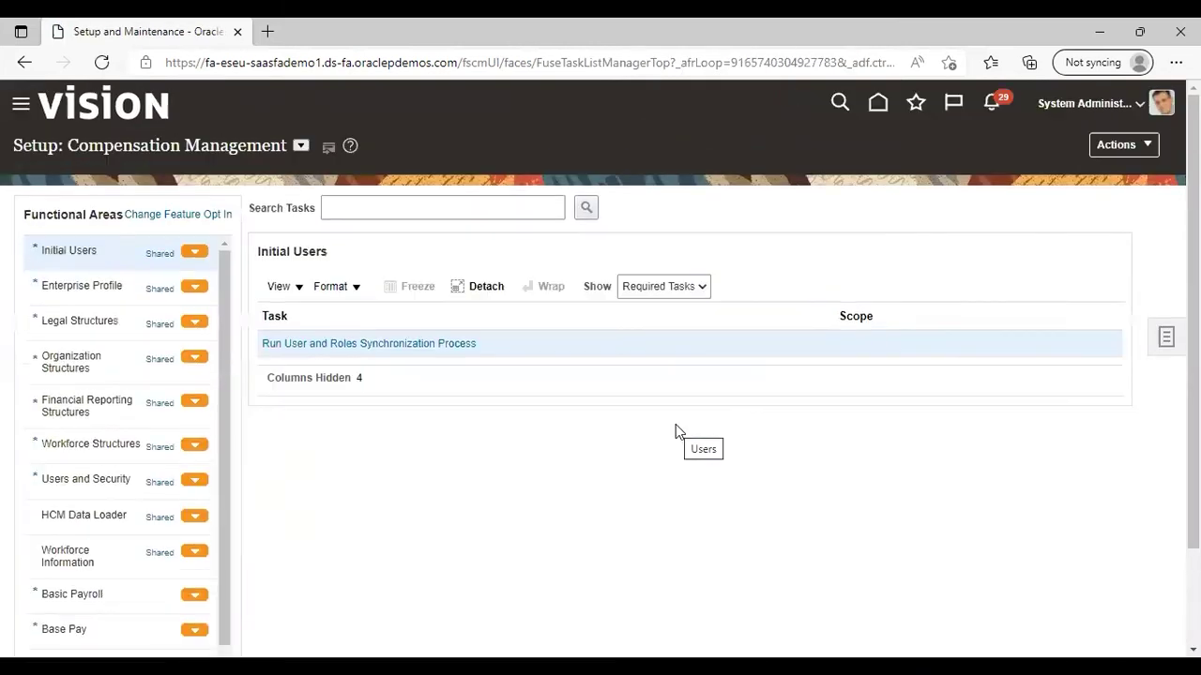
left_click(1163, 337)
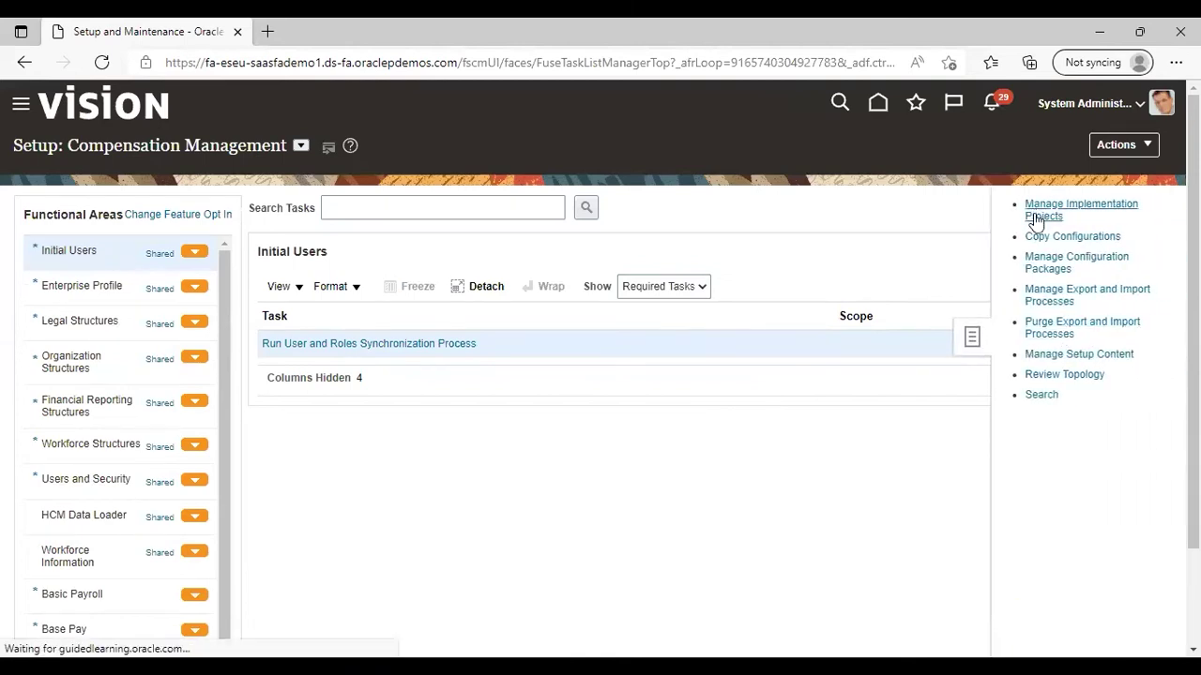
left_click(1035, 219)
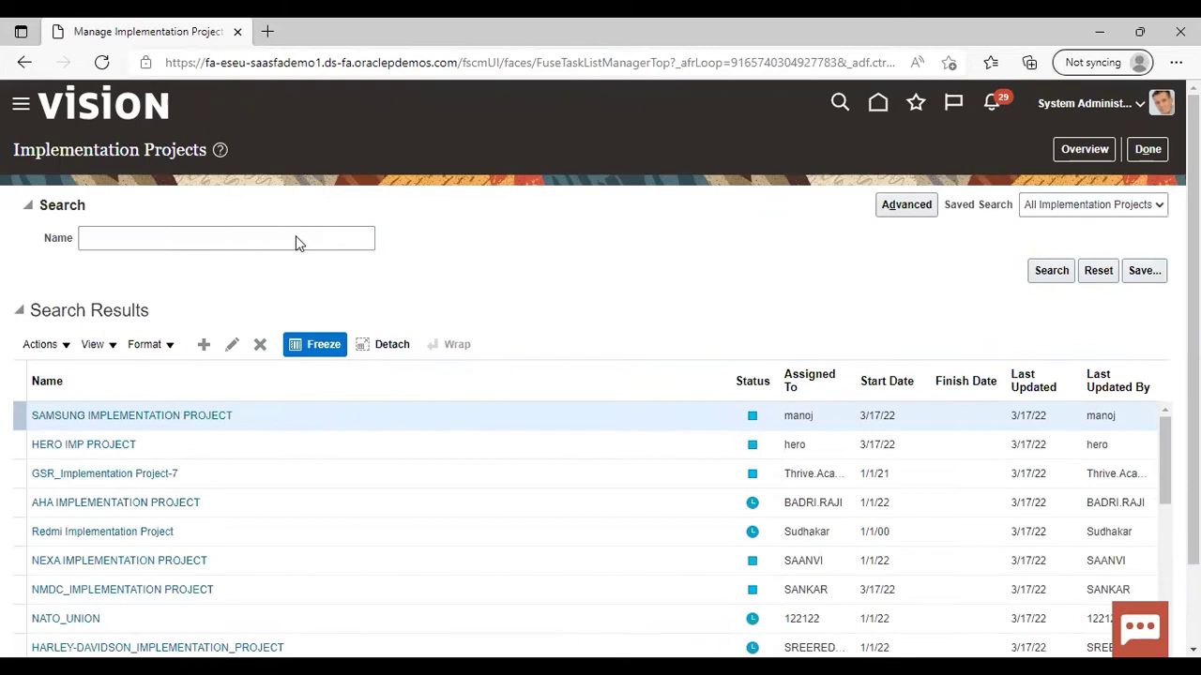
Step: Search the implementation projects by the name "fin" and open FIN Implementation Project
left_click(290, 238)
type("fin")
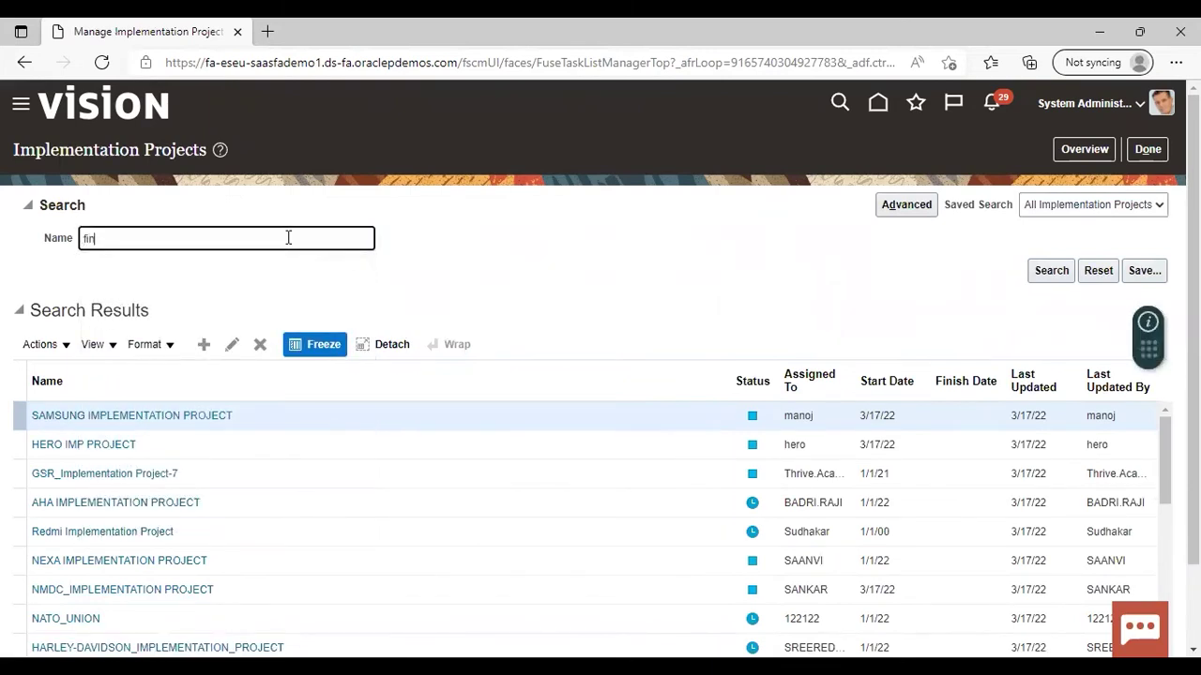
key("Return")
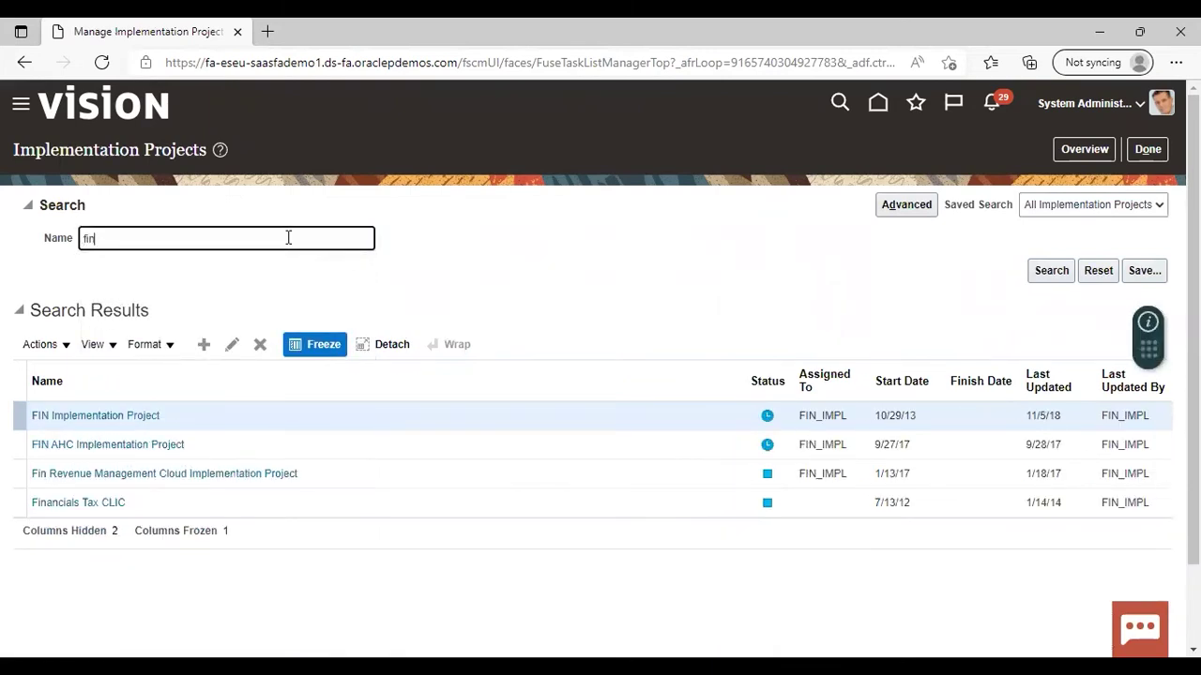
left_click(99, 419)
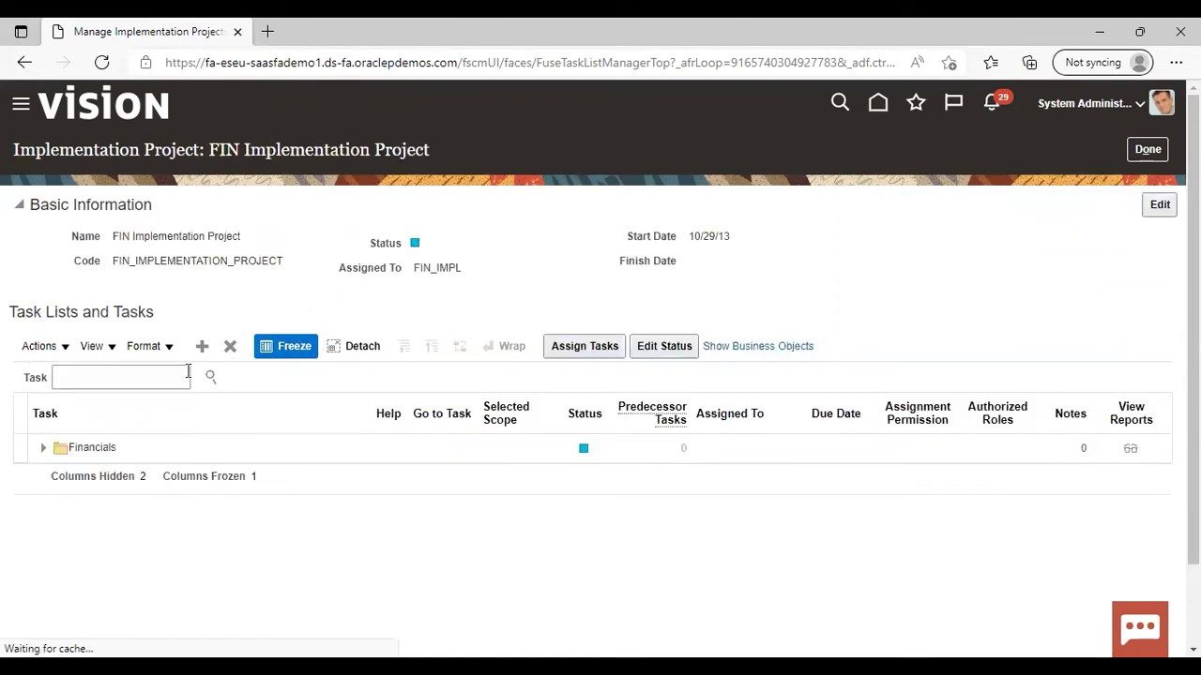
Step: Find the project's tasks matching "data access for user" and open the Manage Data Access for Users task
left_click(188, 375)
type("data")
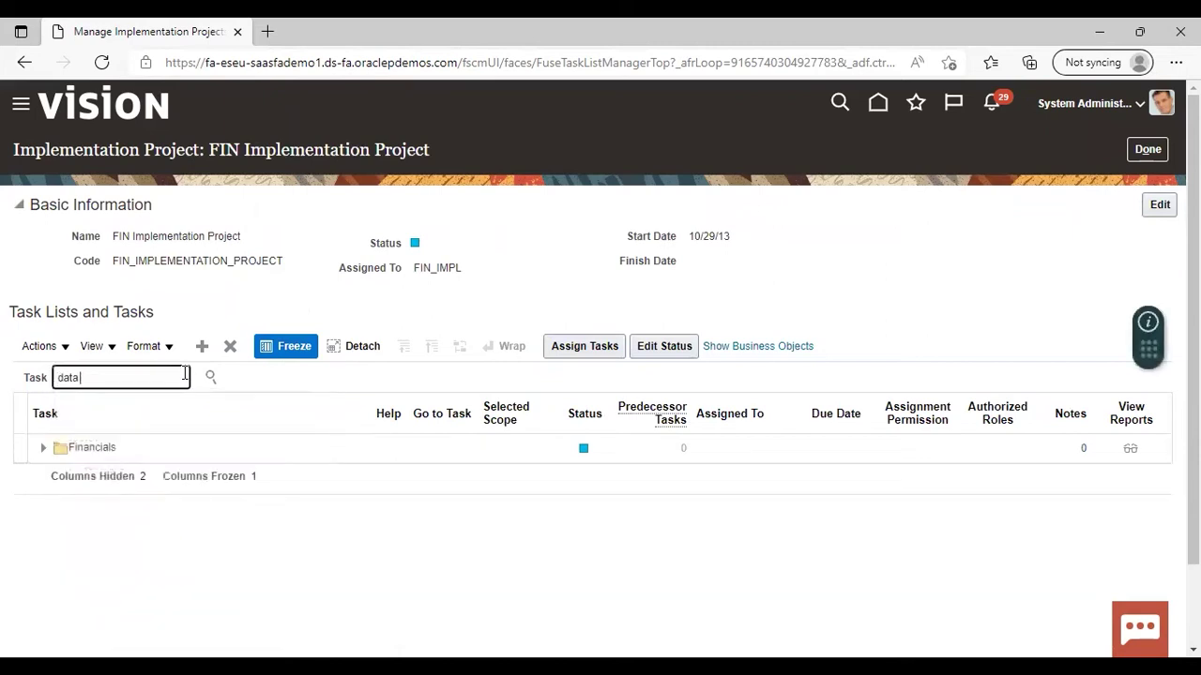
type(" access for user")
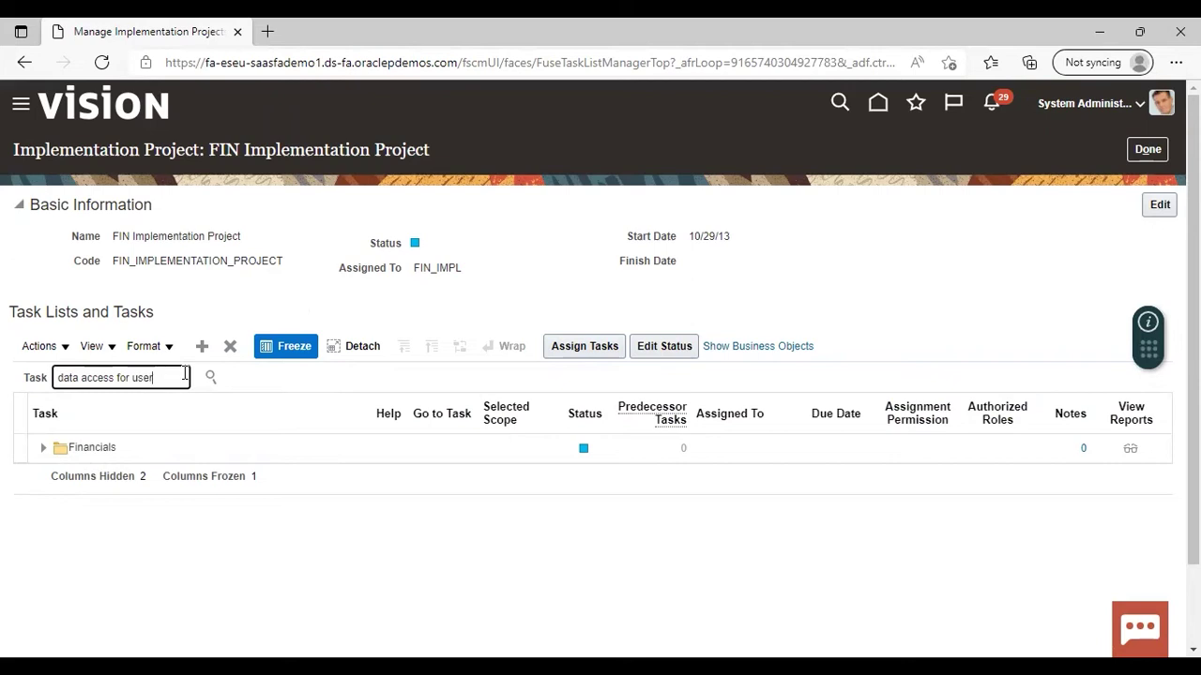
key("Return")
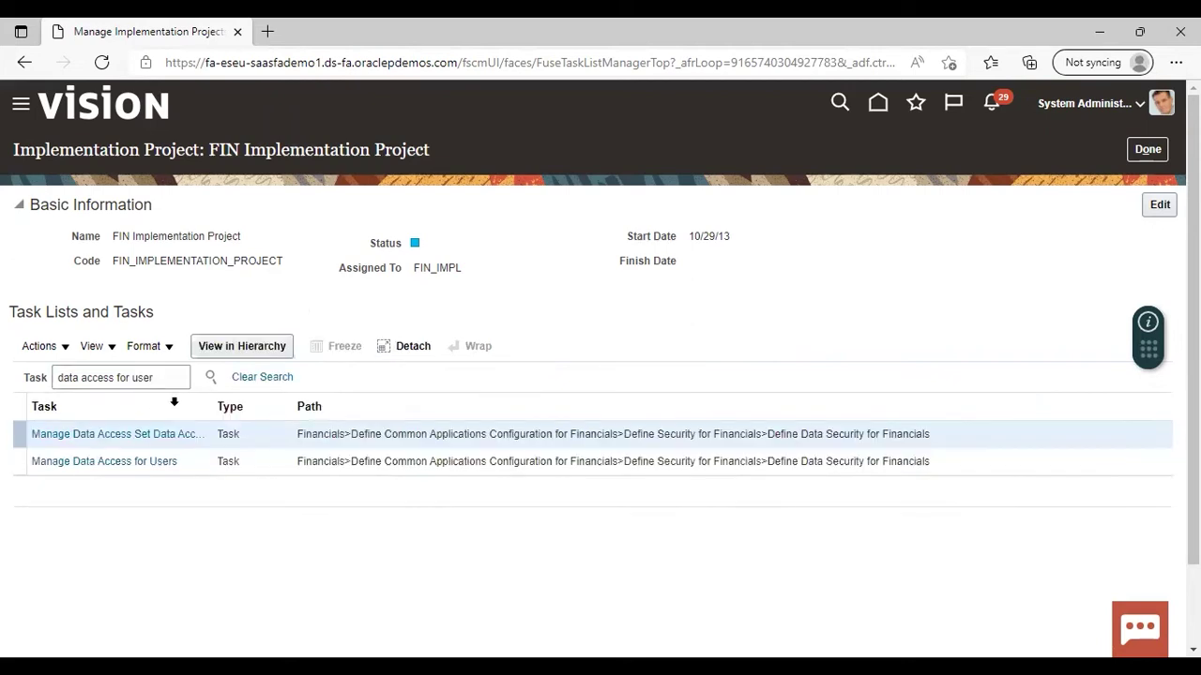
left_click(115, 465)
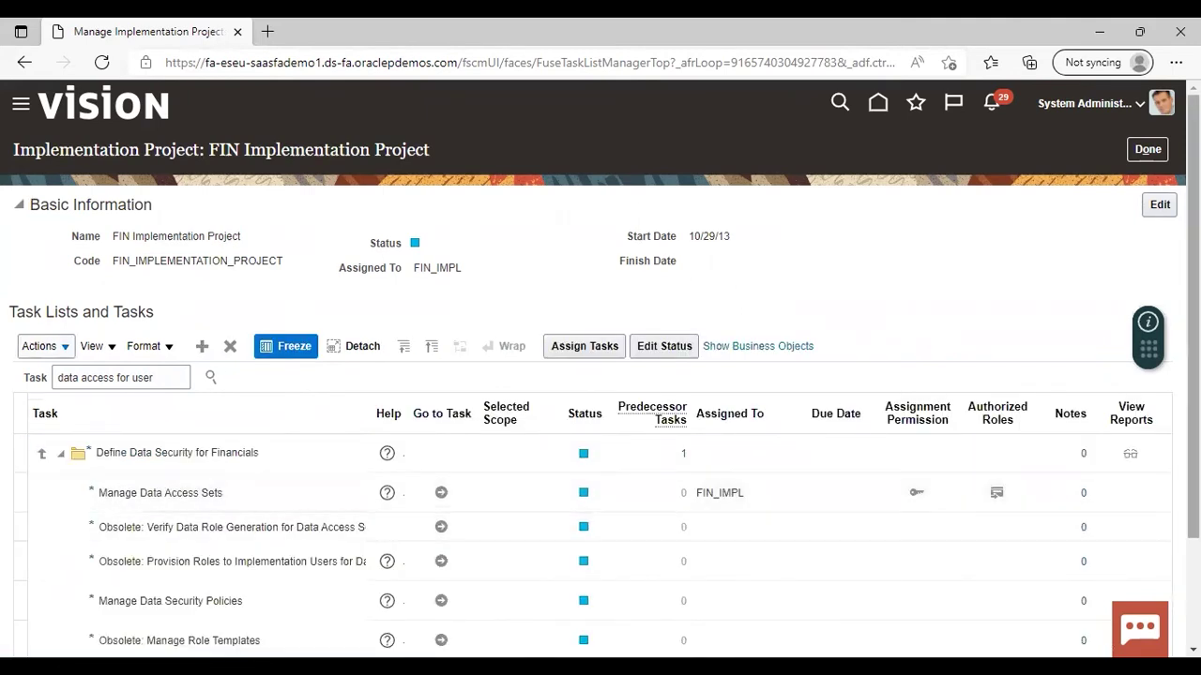
scroll(531, 561, "down", 2)
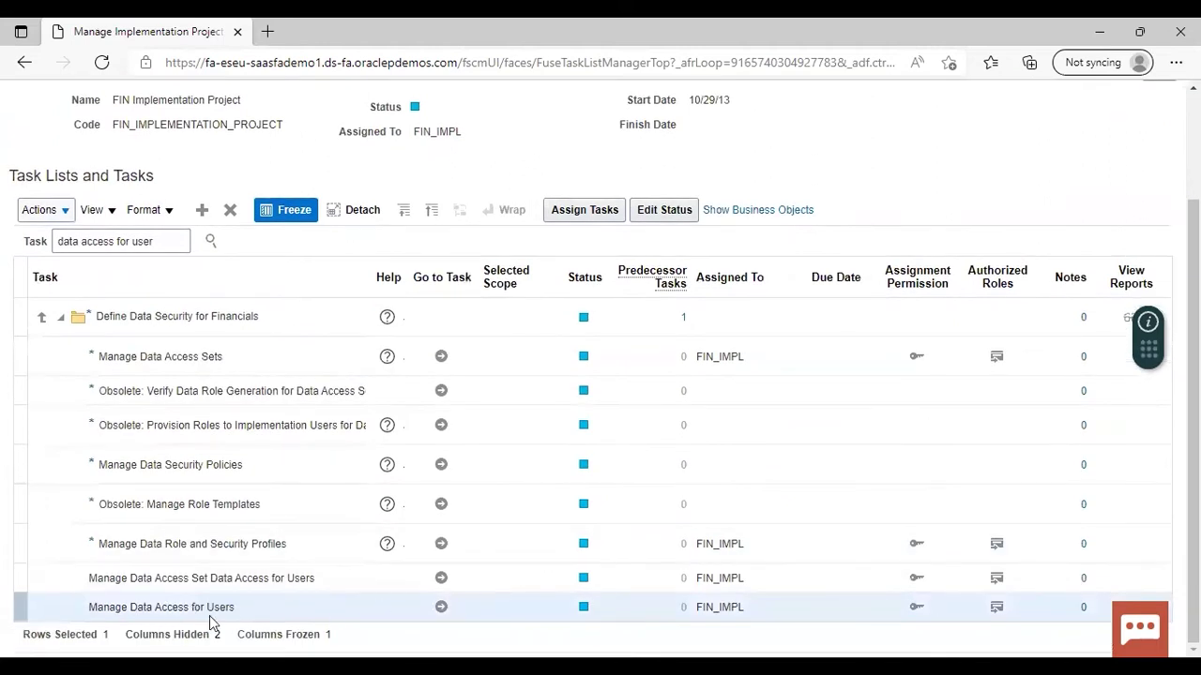
left_click(440, 605)
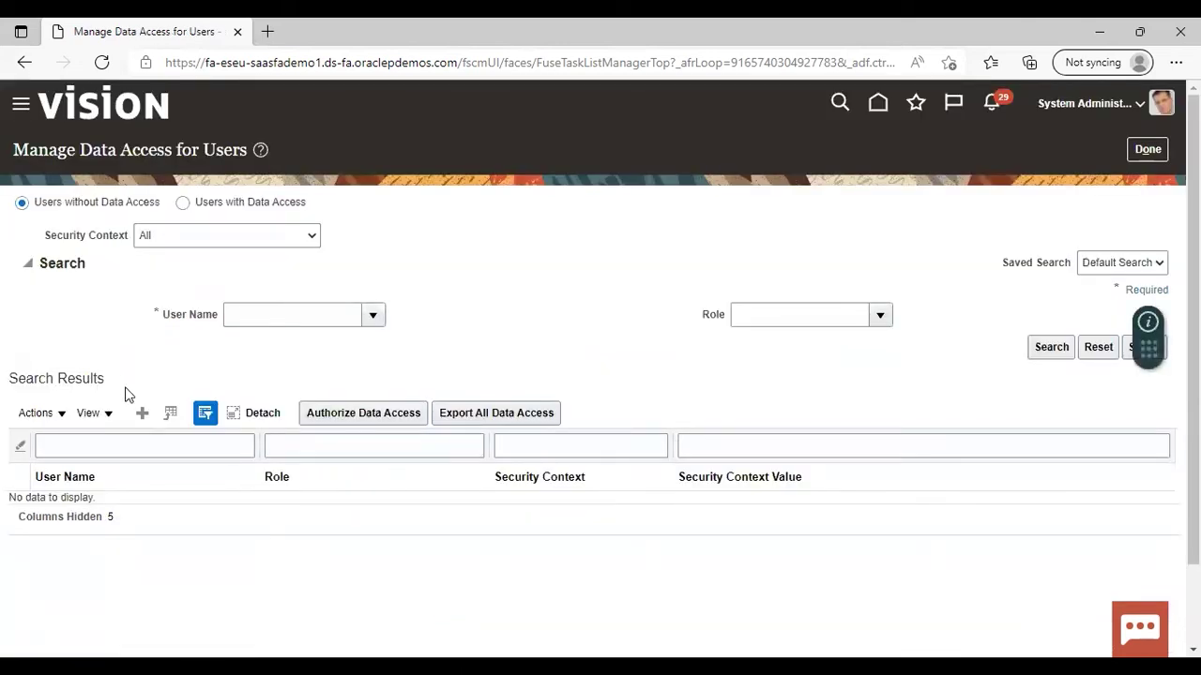
Step: Create a data access entry with the administrator's user name and the Accounts Receivable Manager role
left_click(141, 415)
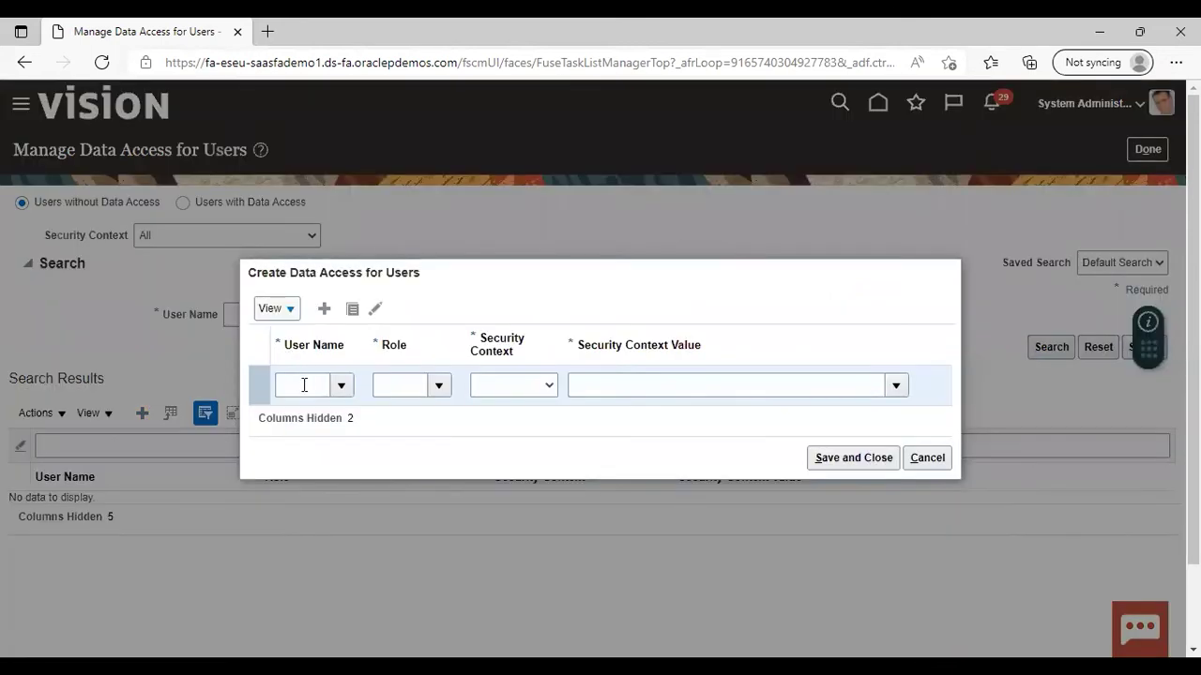
left_click(320, 388)
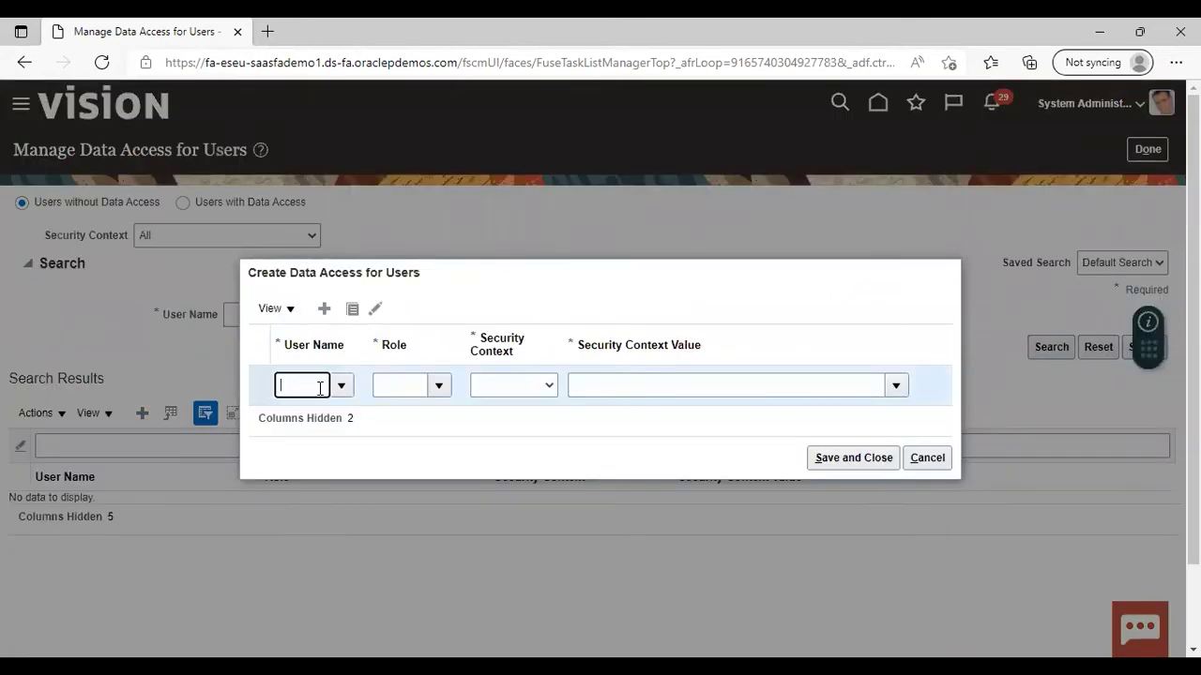
type("casey")
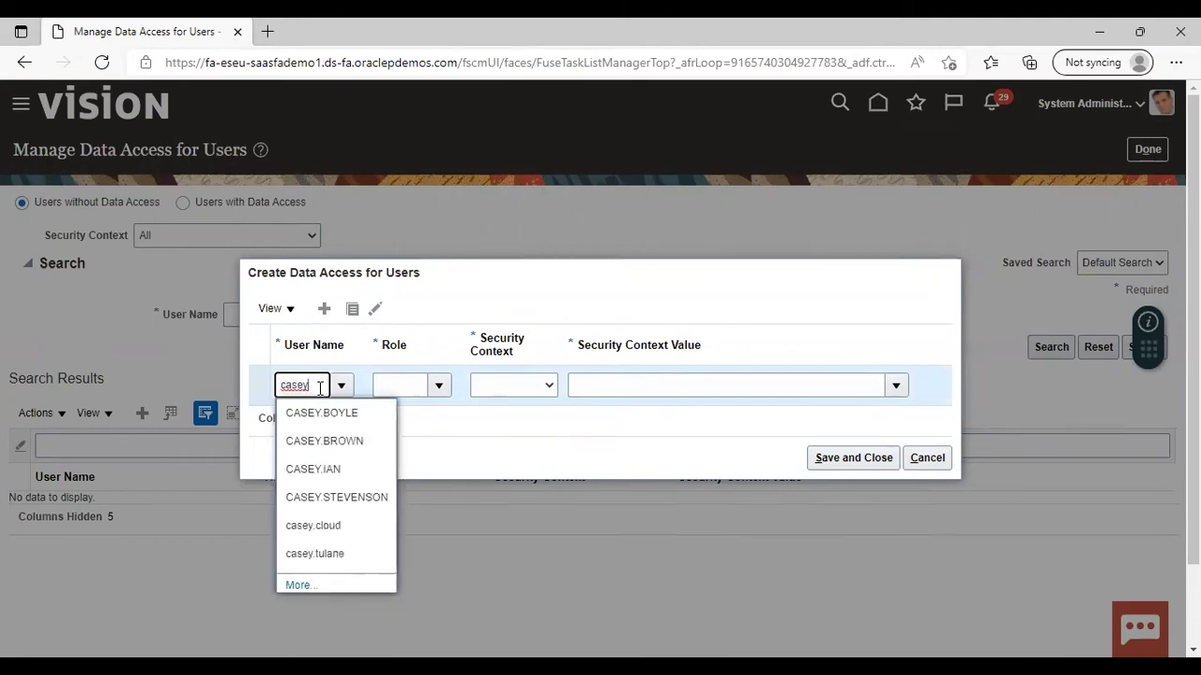
left_click(309, 440)
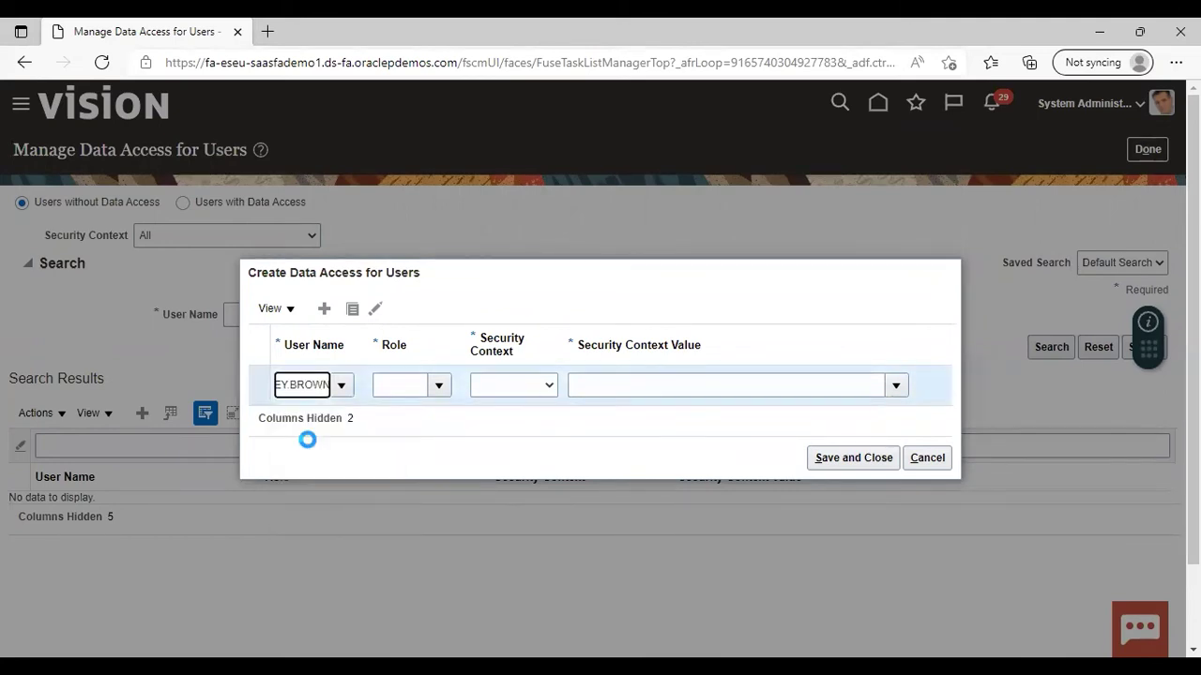
left_click(416, 389)
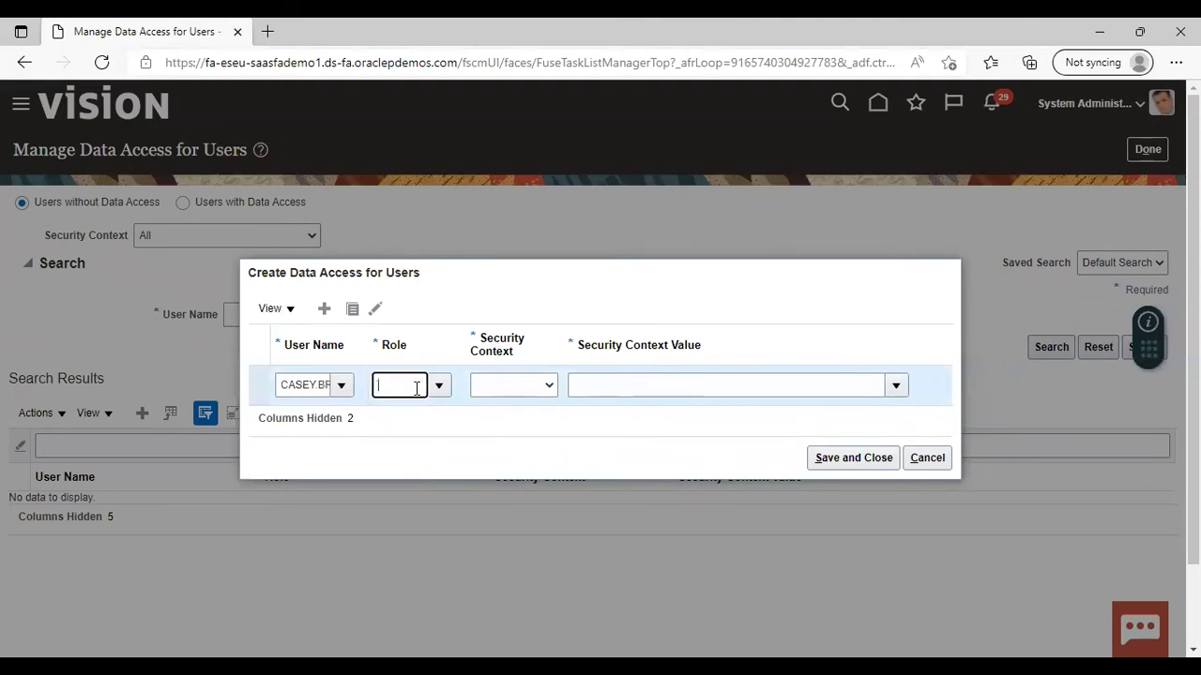
type("accounts")
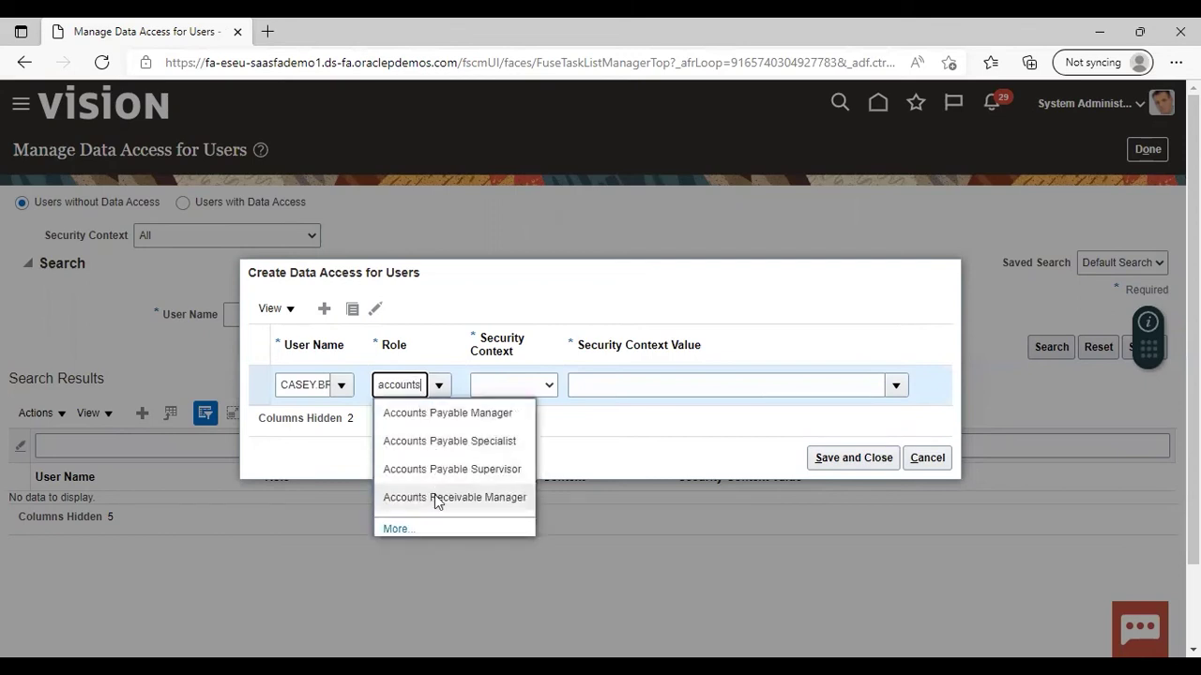
left_click(437, 497)
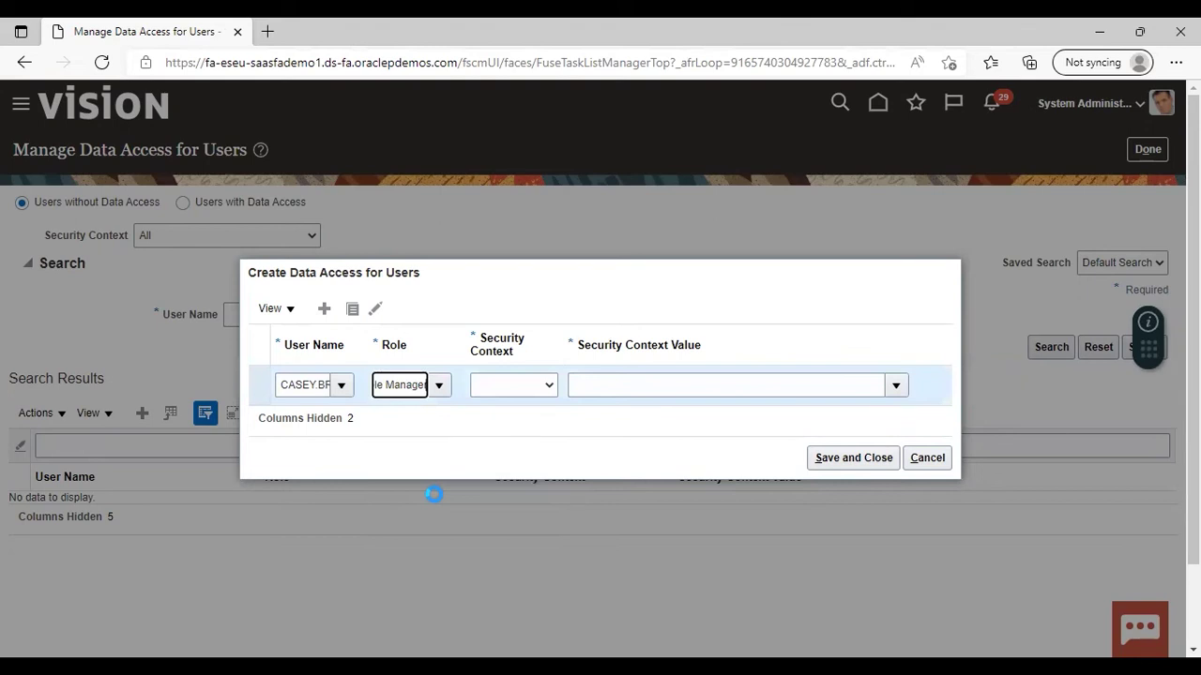
Step: Set the entry's security context to Business unit with the value US1 Business Unit, and add another row
left_click(551, 382)
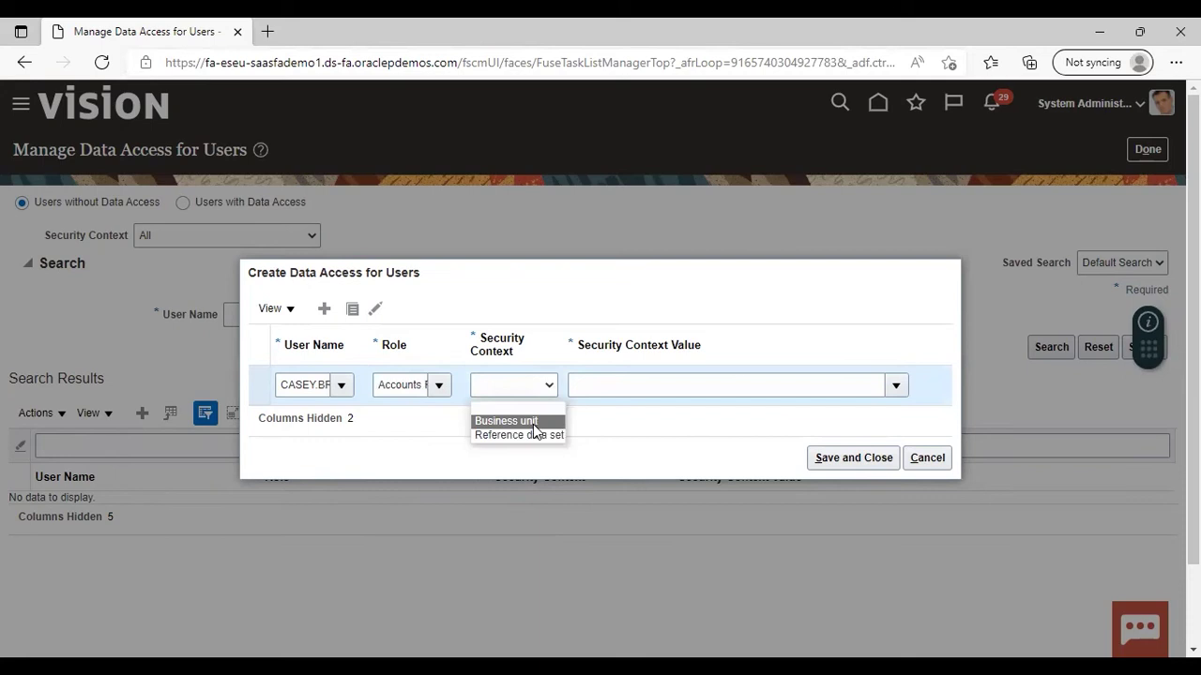
left_click(531, 421)
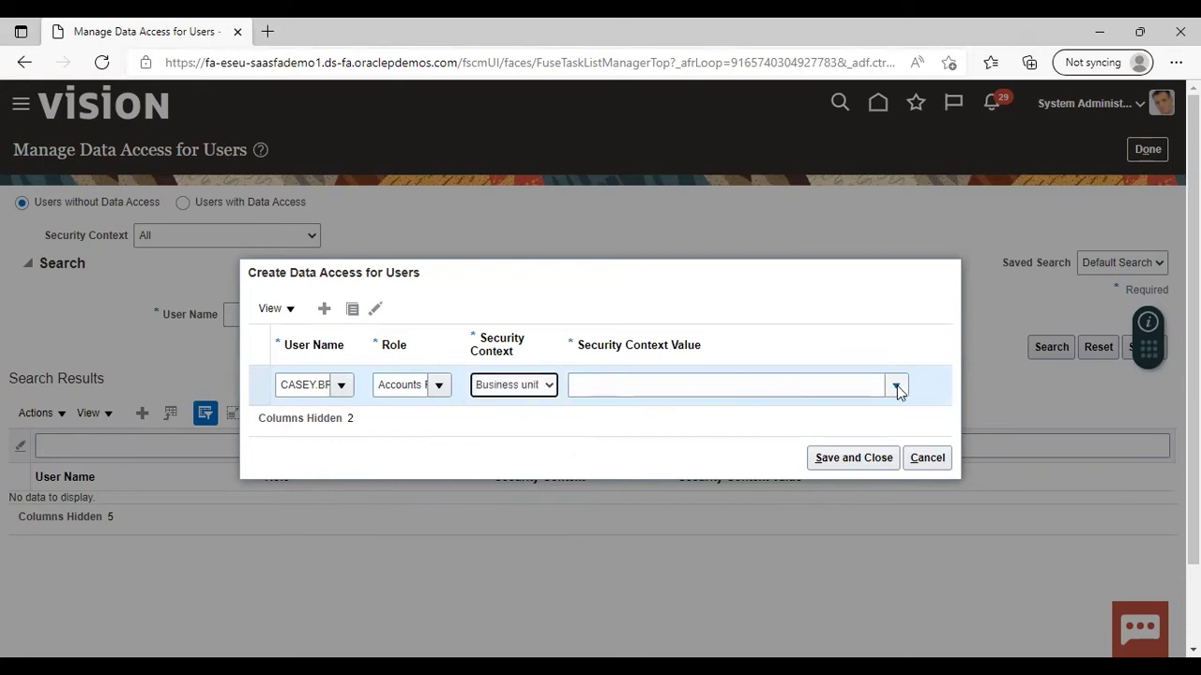
left_click(896, 385)
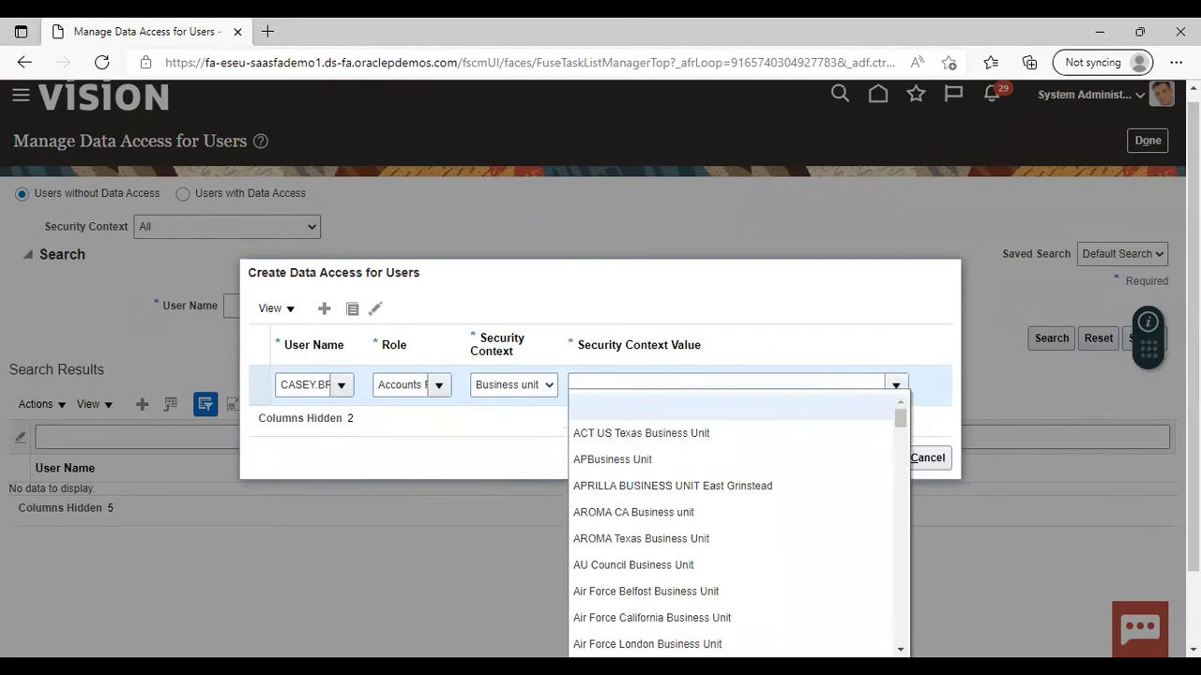
scroll(1140, 503, "down", 1)
left_click(587, 581)
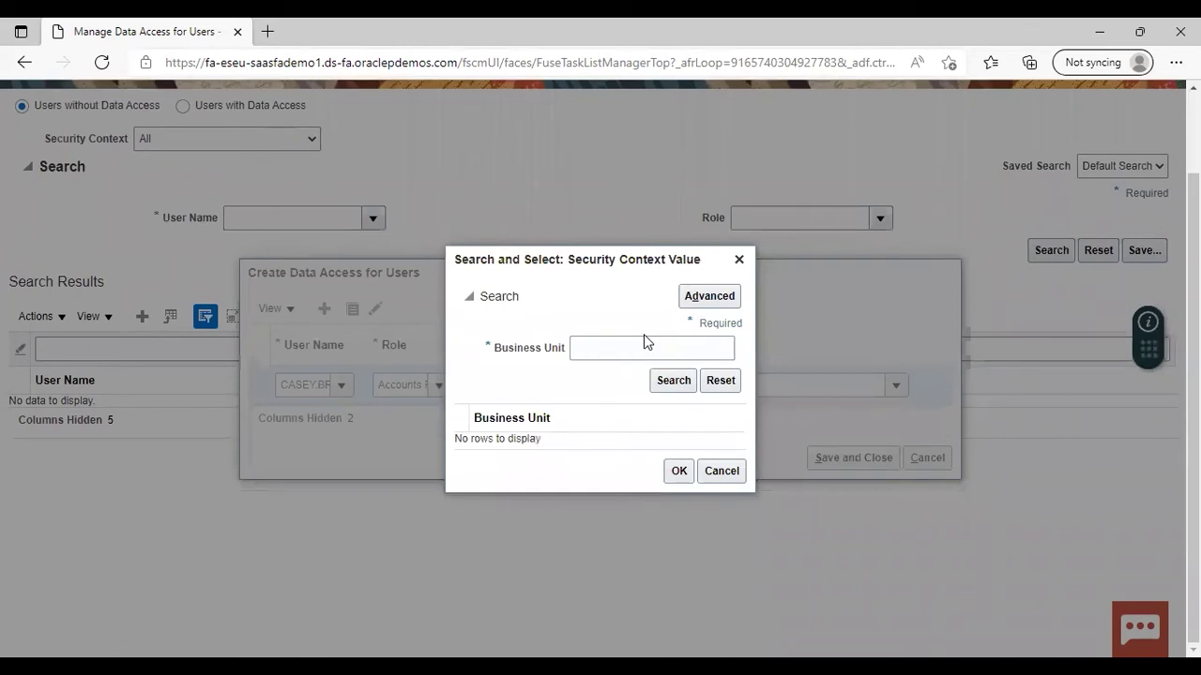
left_click(645, 347)
type("Us1")
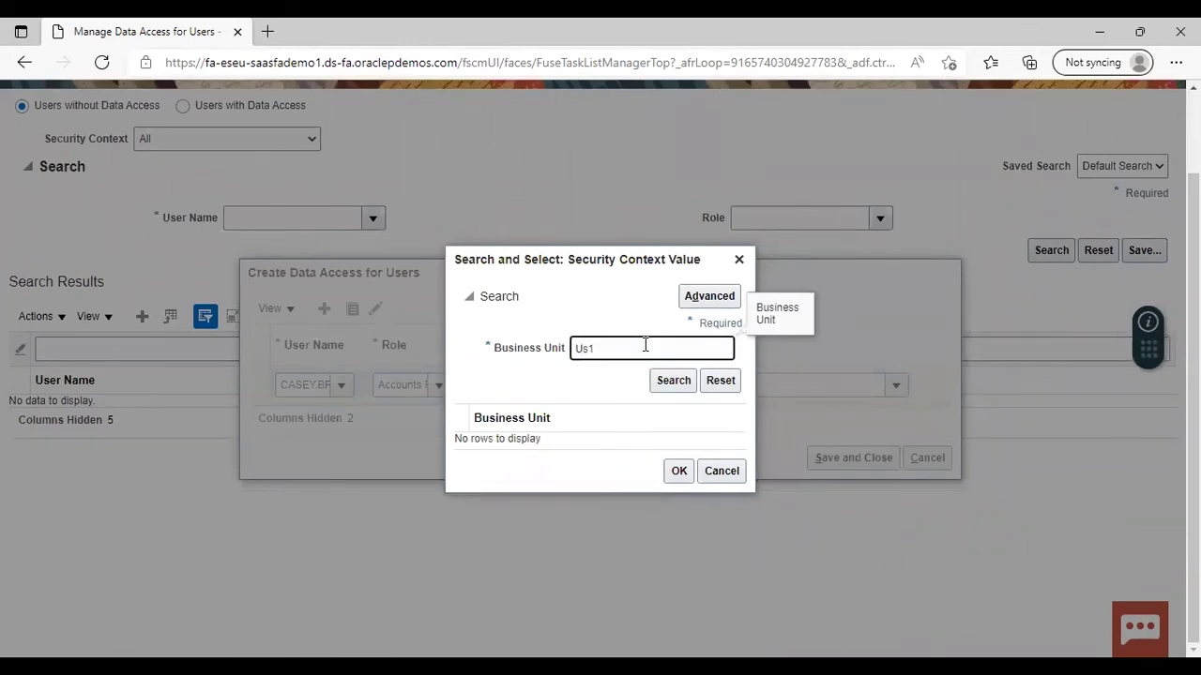
key("Return")
left_click(591, 427)
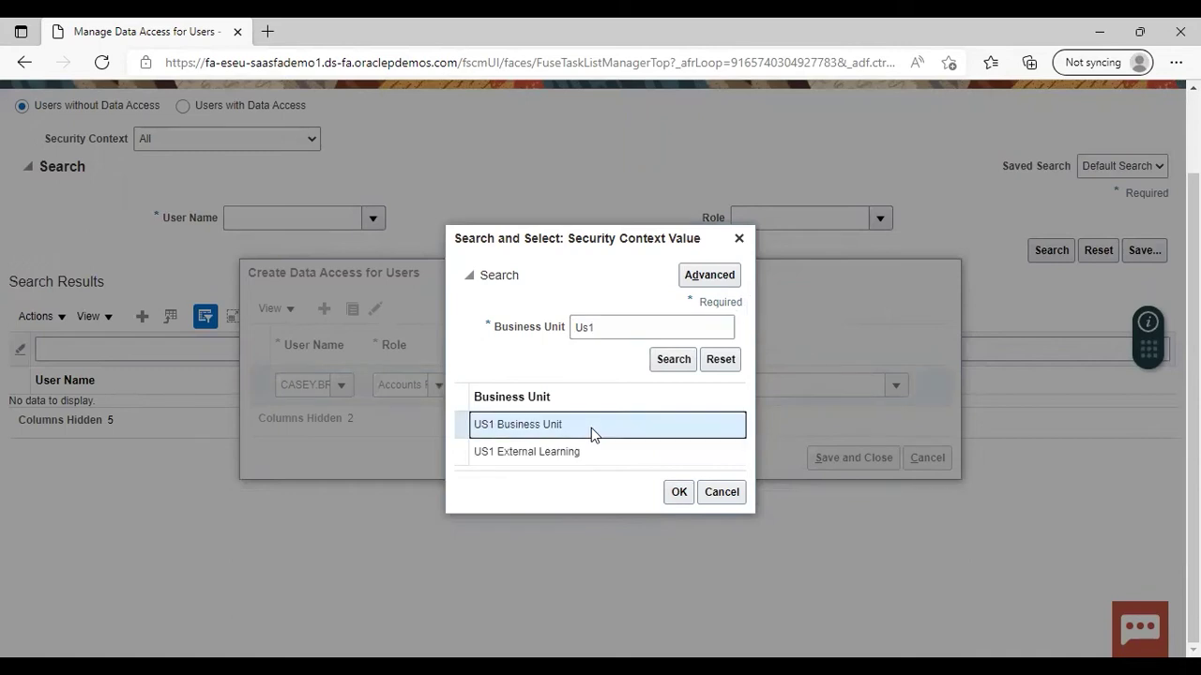
left_click(677, 492)
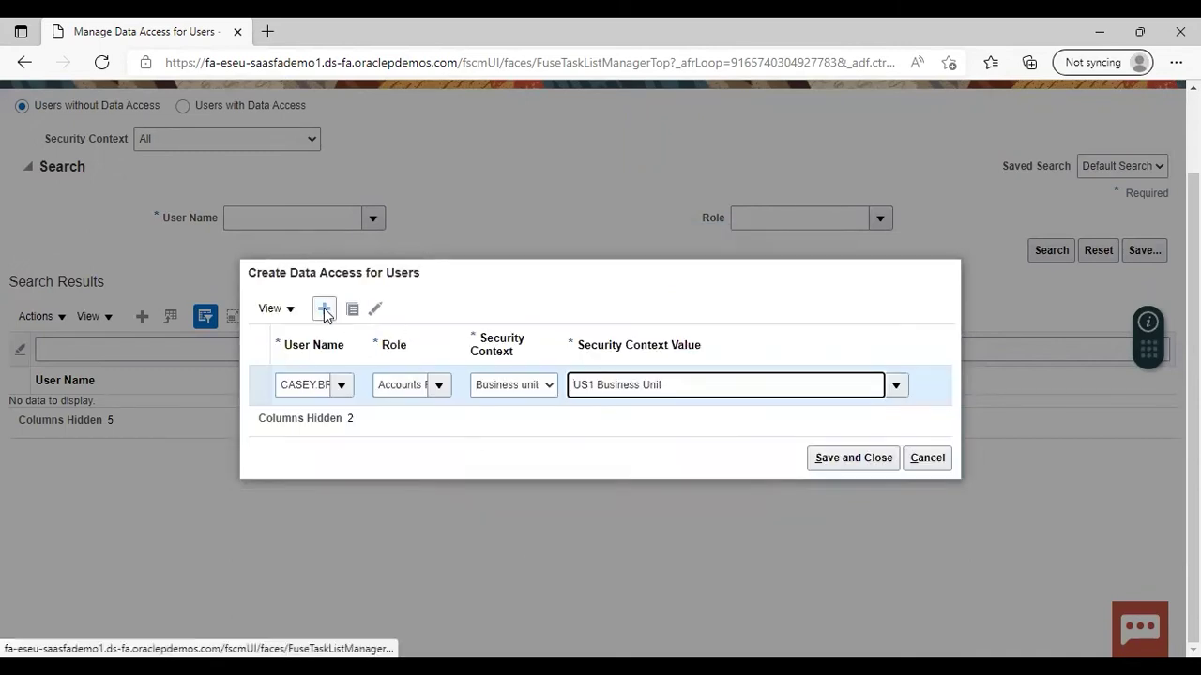
left_click(324, 310)
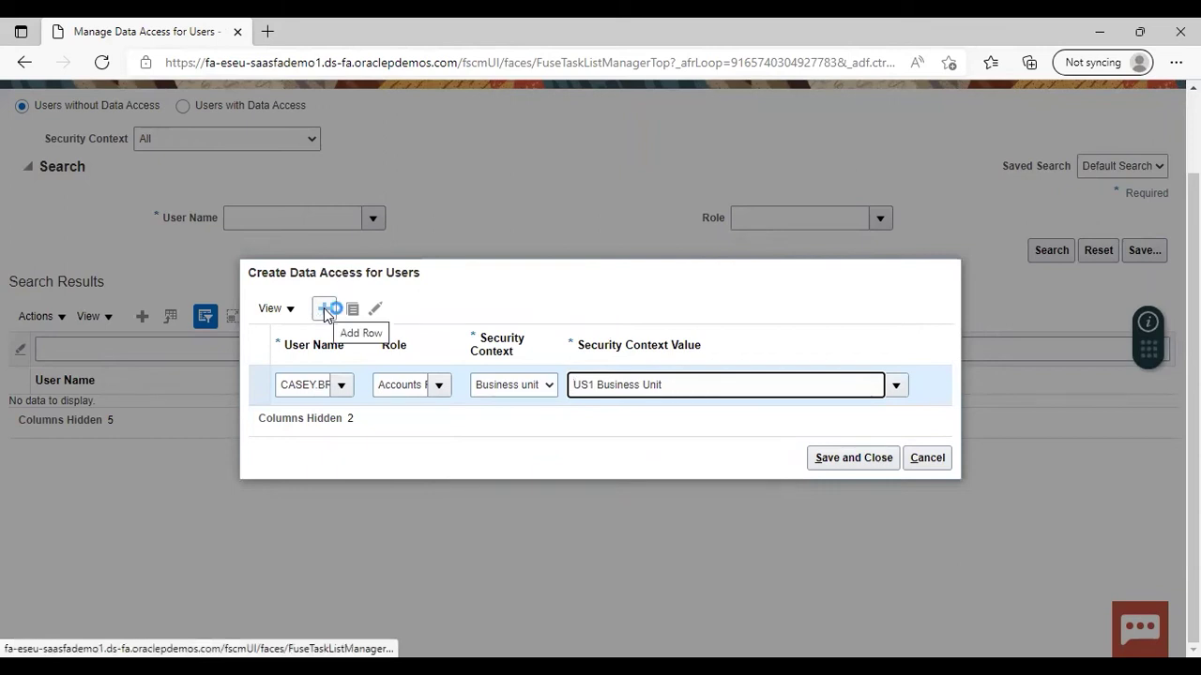
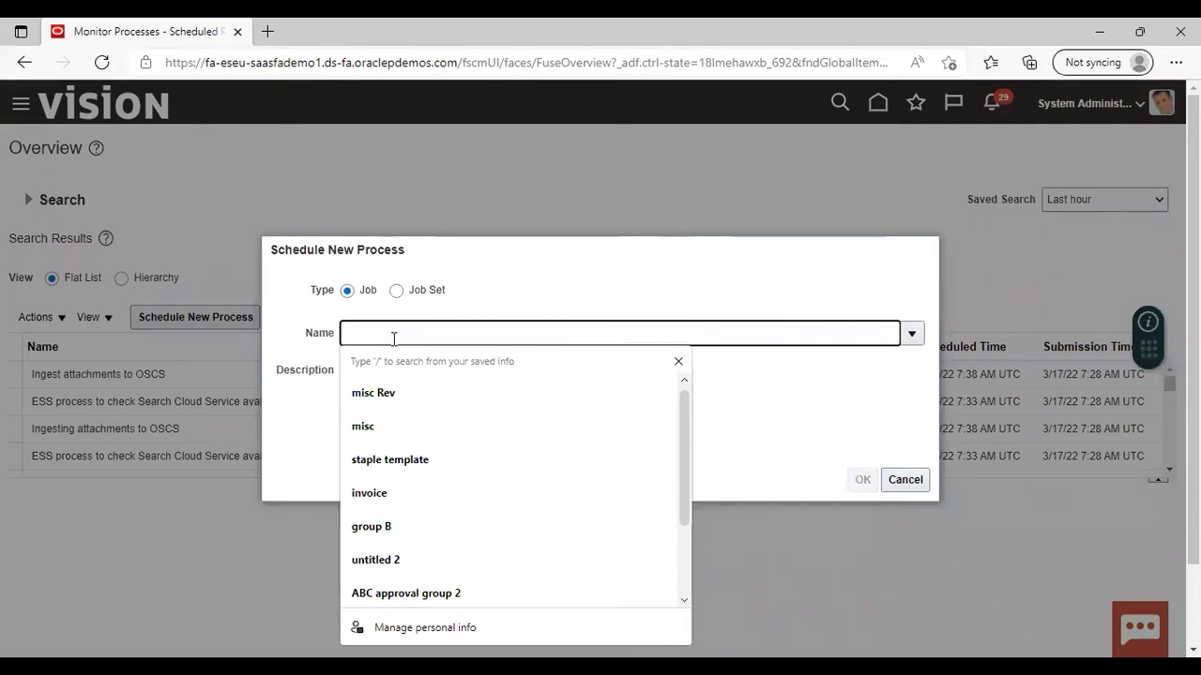
Step: Select the Retrieve Latest LDAP Changes job for a new scheduled process, view its process details, and close them without submitting
type("LDAP")
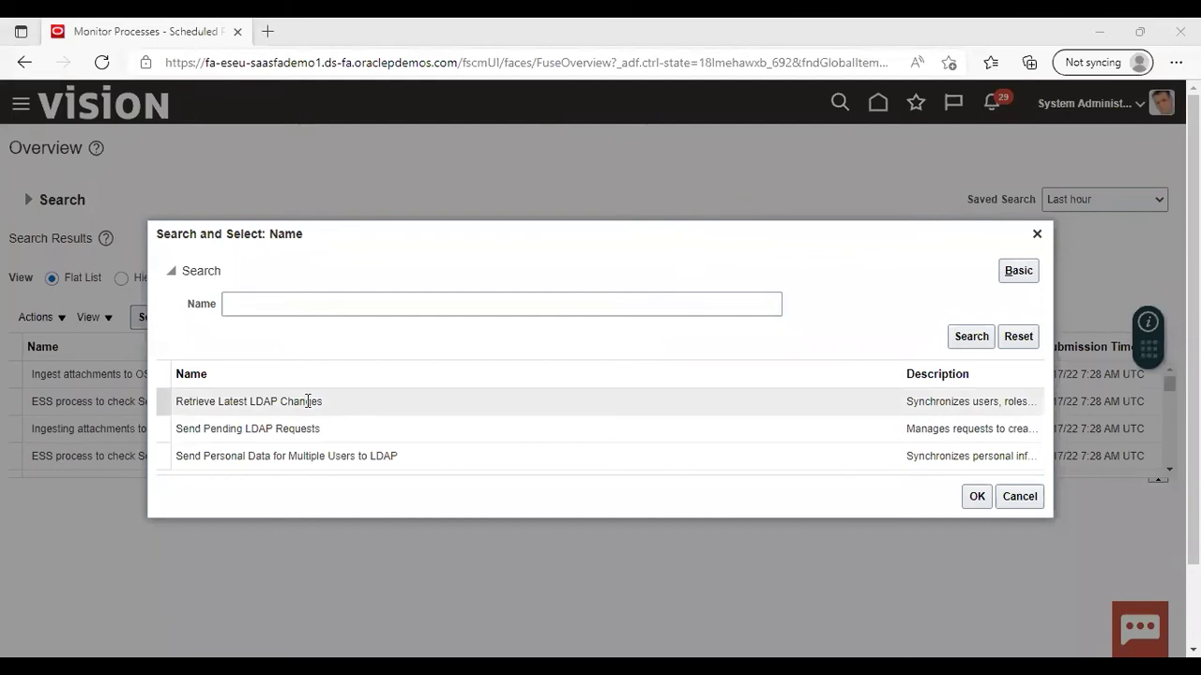
left_click(383, 415)
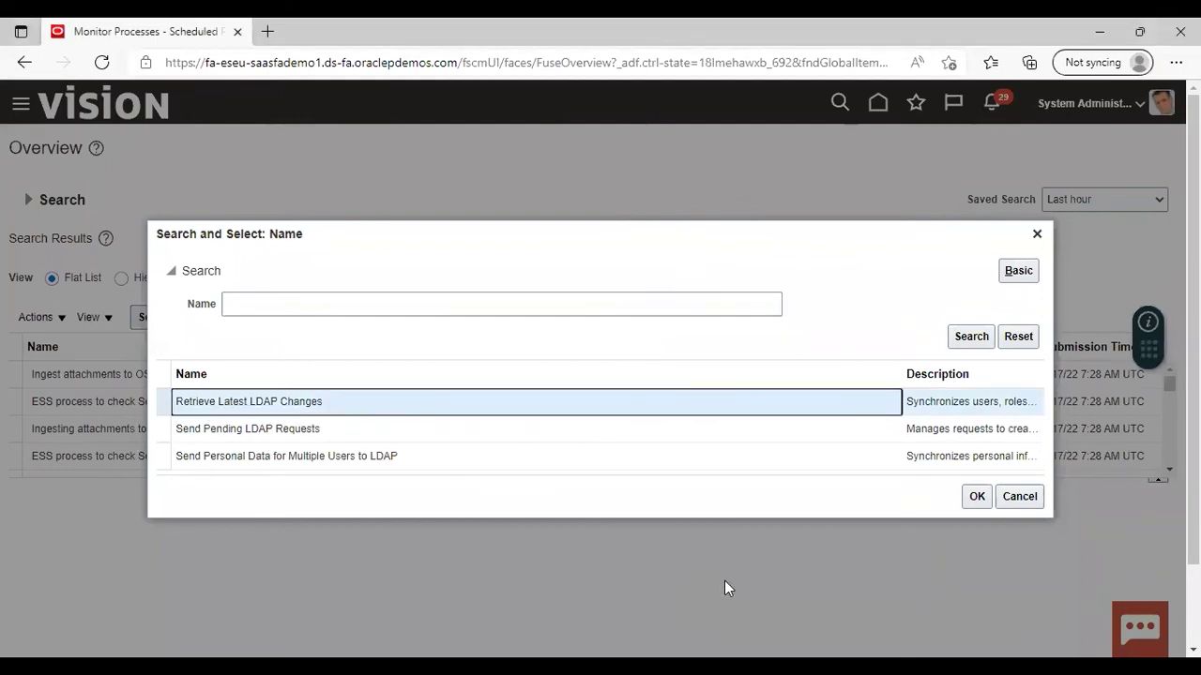
left_click(976, 506)
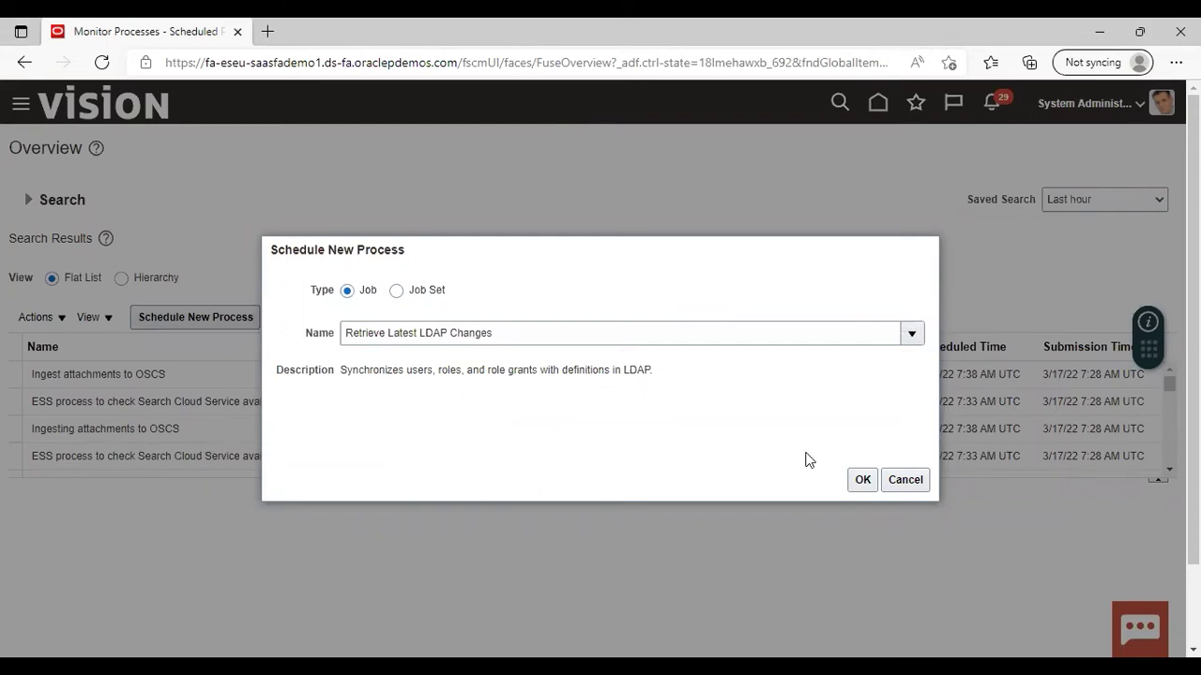
left_click(860, 481)
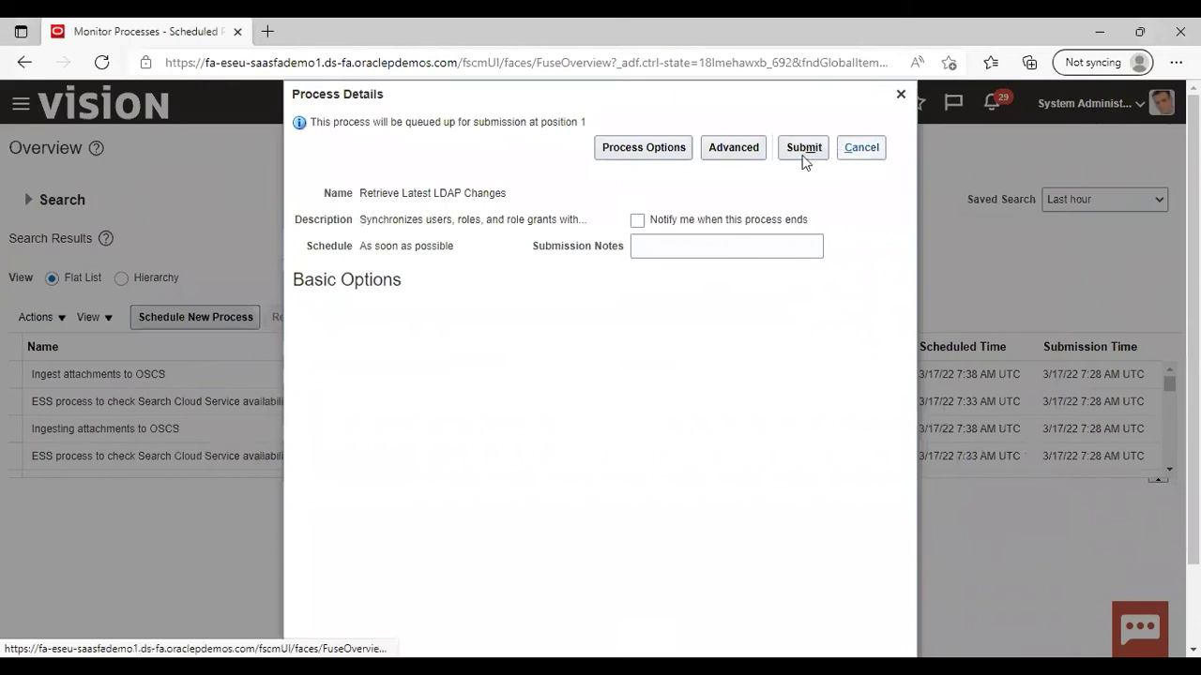
left_click(900, 95)
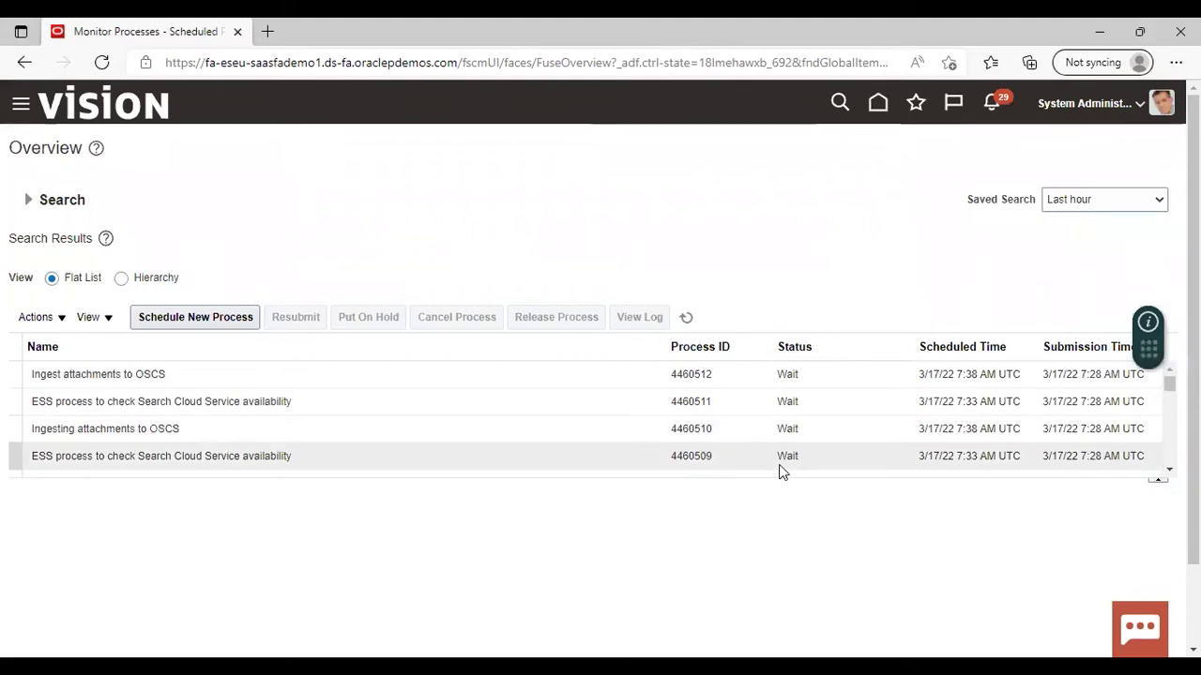
Step: Look through the navigator's General Accounting and Receivables work areas, then close the navigator
left_click(20, 105)
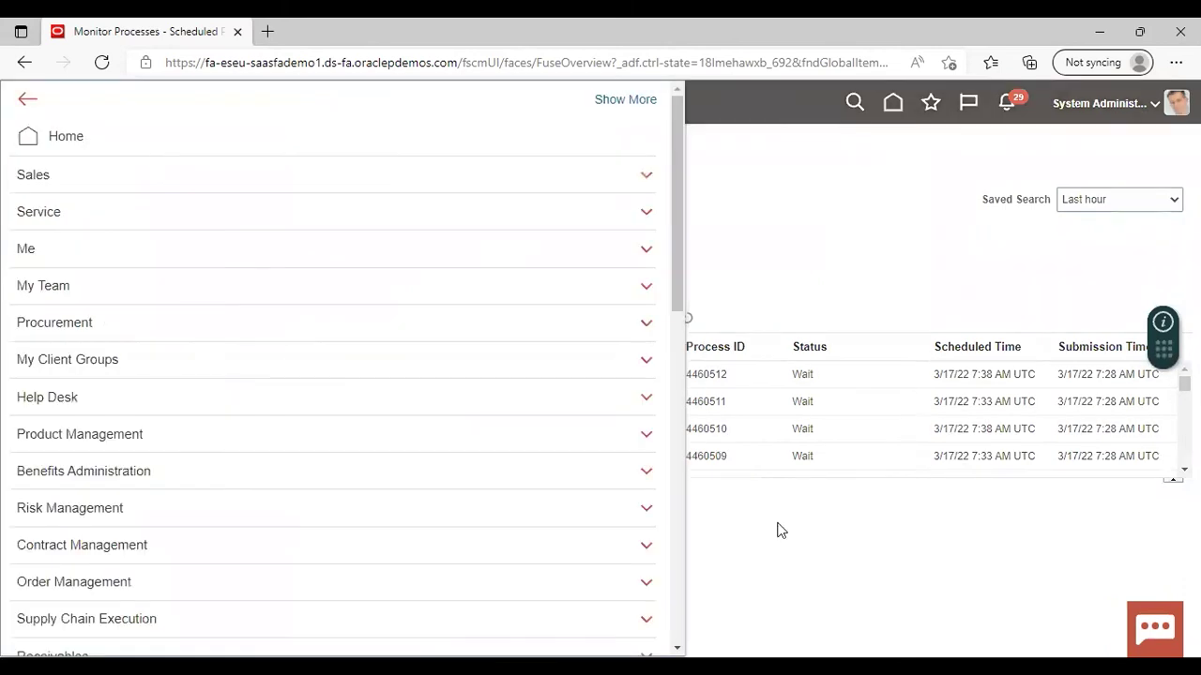
scroll(347, 375, "down", 4)
left_click(74, 509)
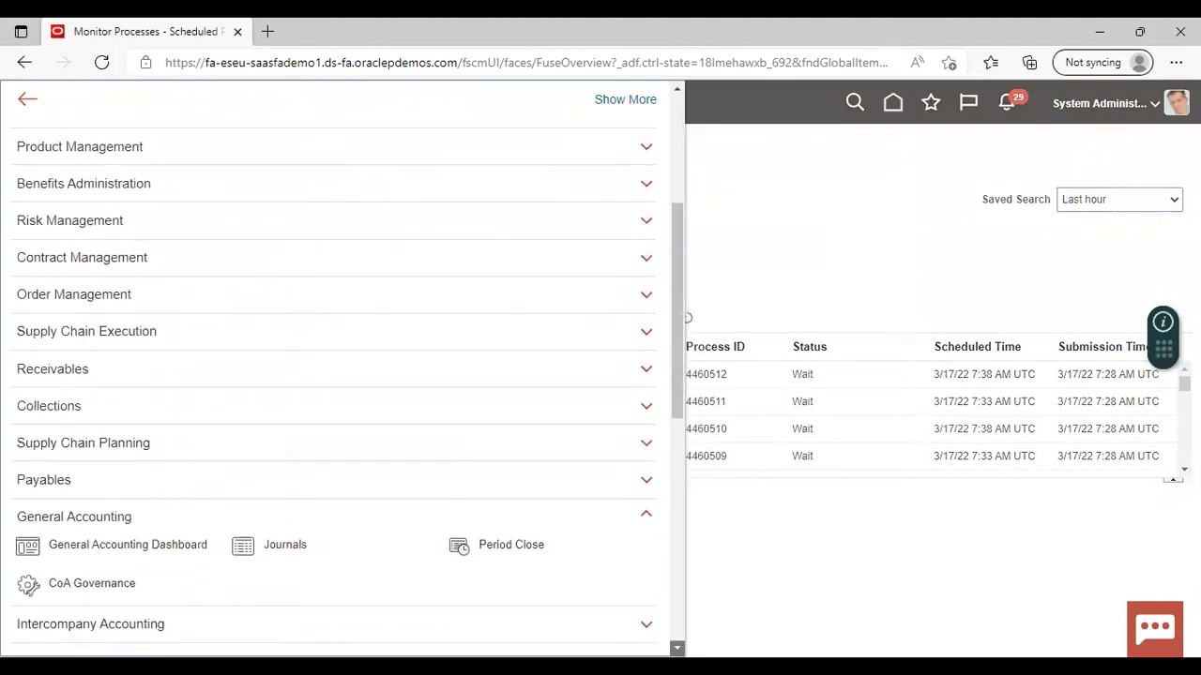
scroll(342, 375, "down", 6)
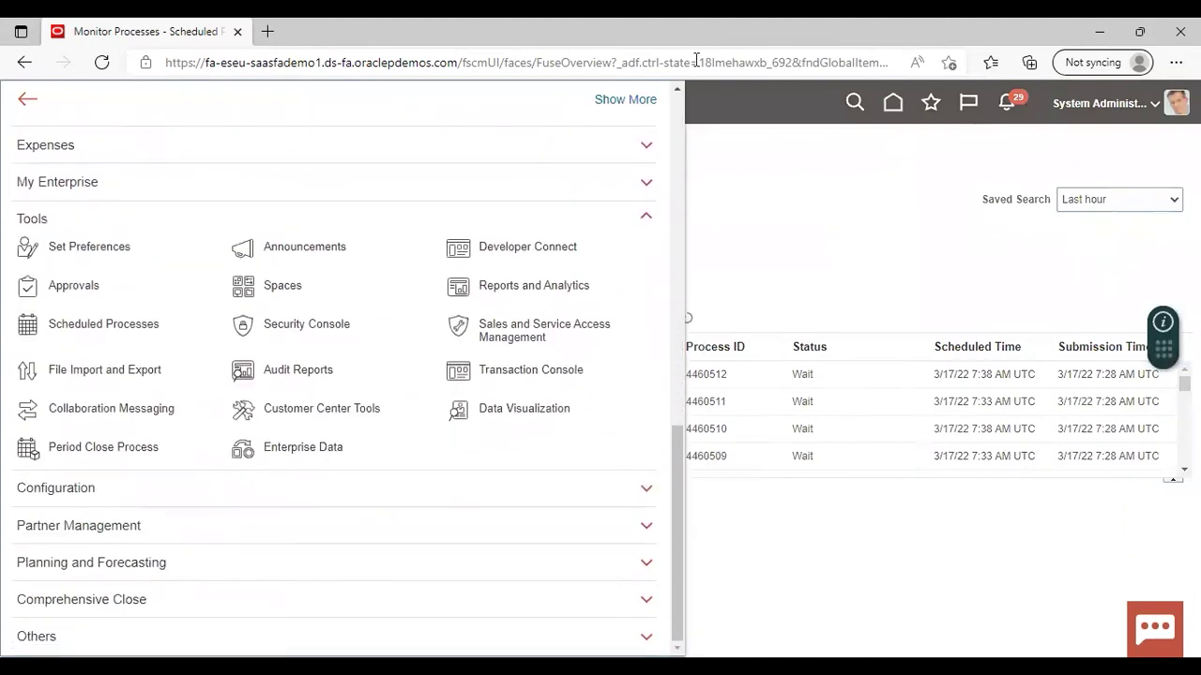
scroll(680, 101, "up", 4)
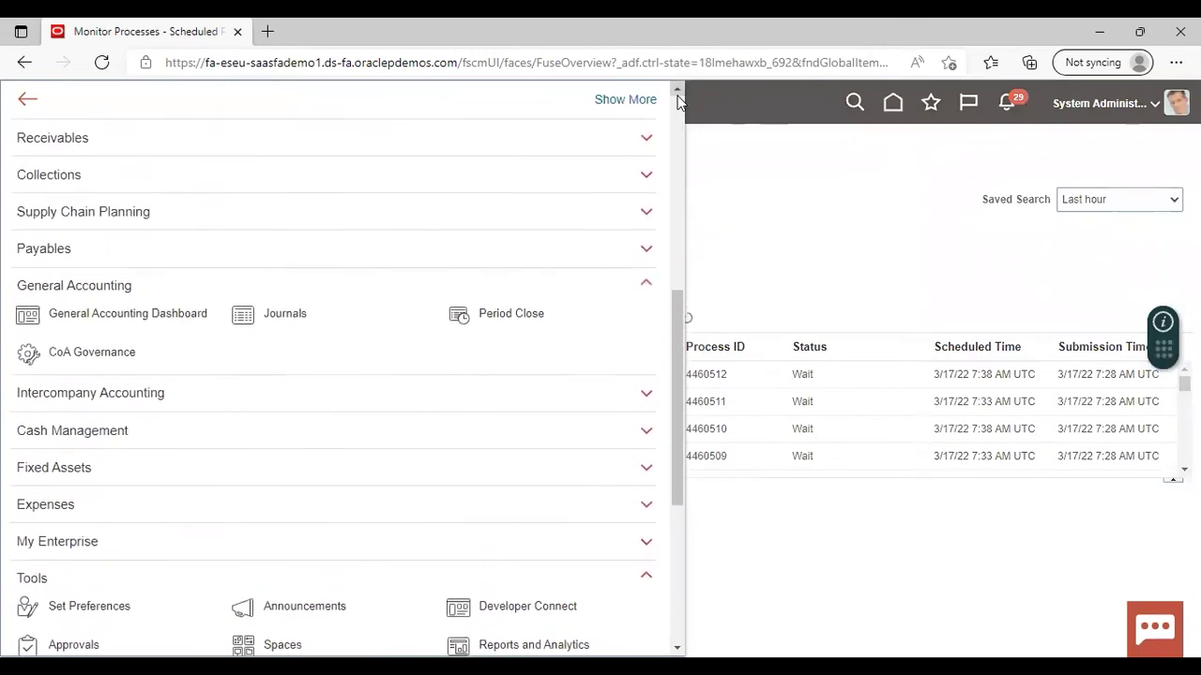
scroll(680, 101, "up", 3)
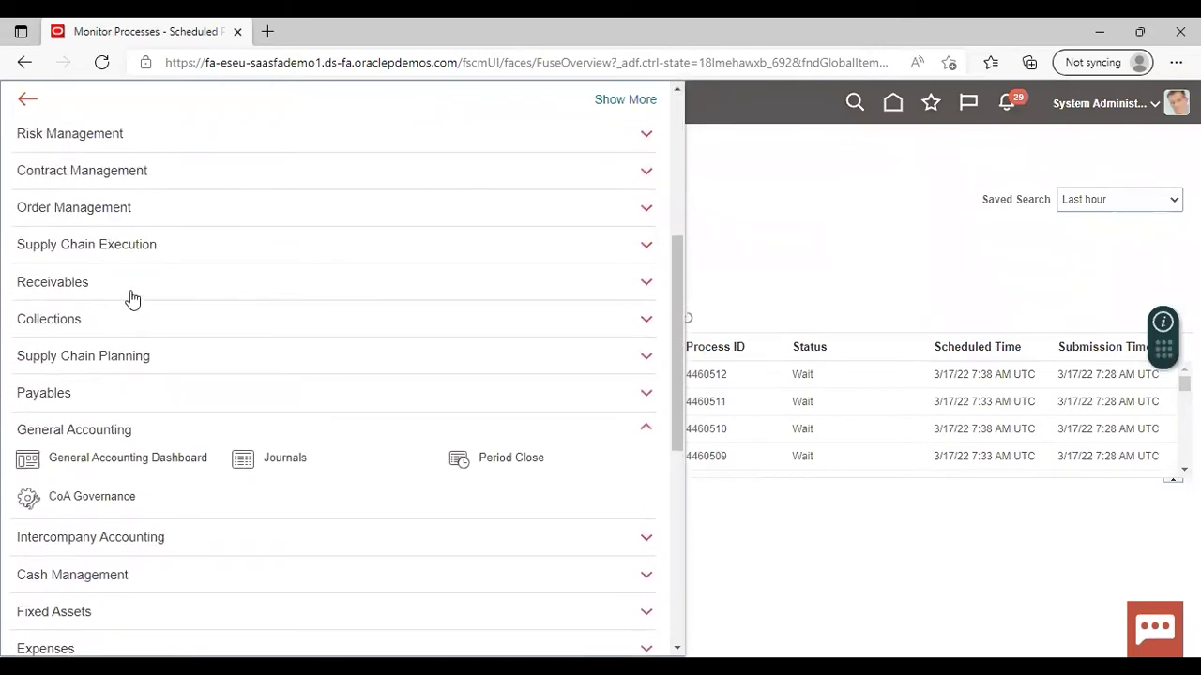
left_click(640, 283)
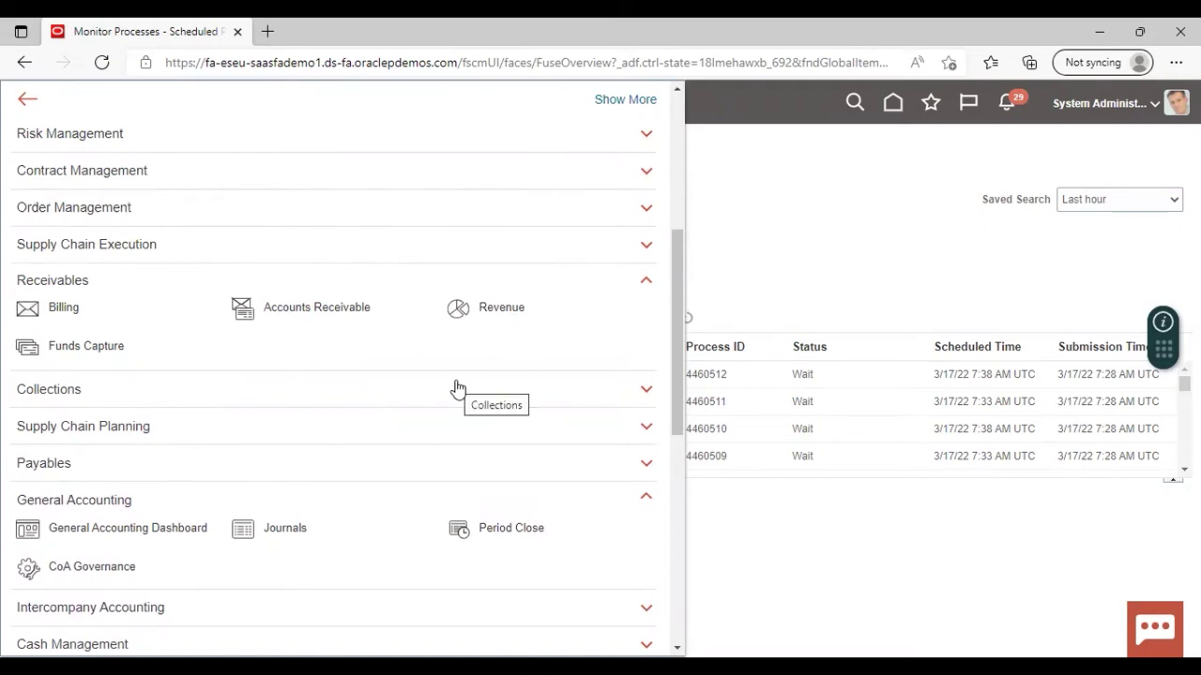
left_click(796, 250)
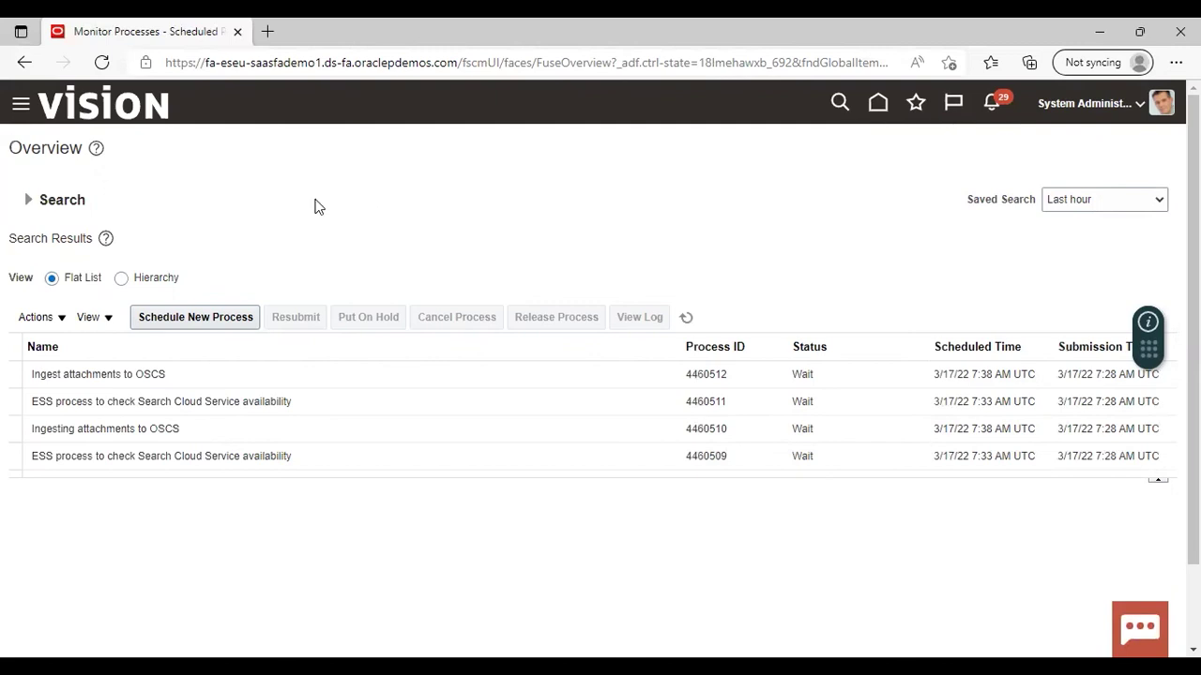
Step: Go to the Period Close work area and open the Receivables accounting period statuses for the US Primary Ledger
left_click(22, 104)
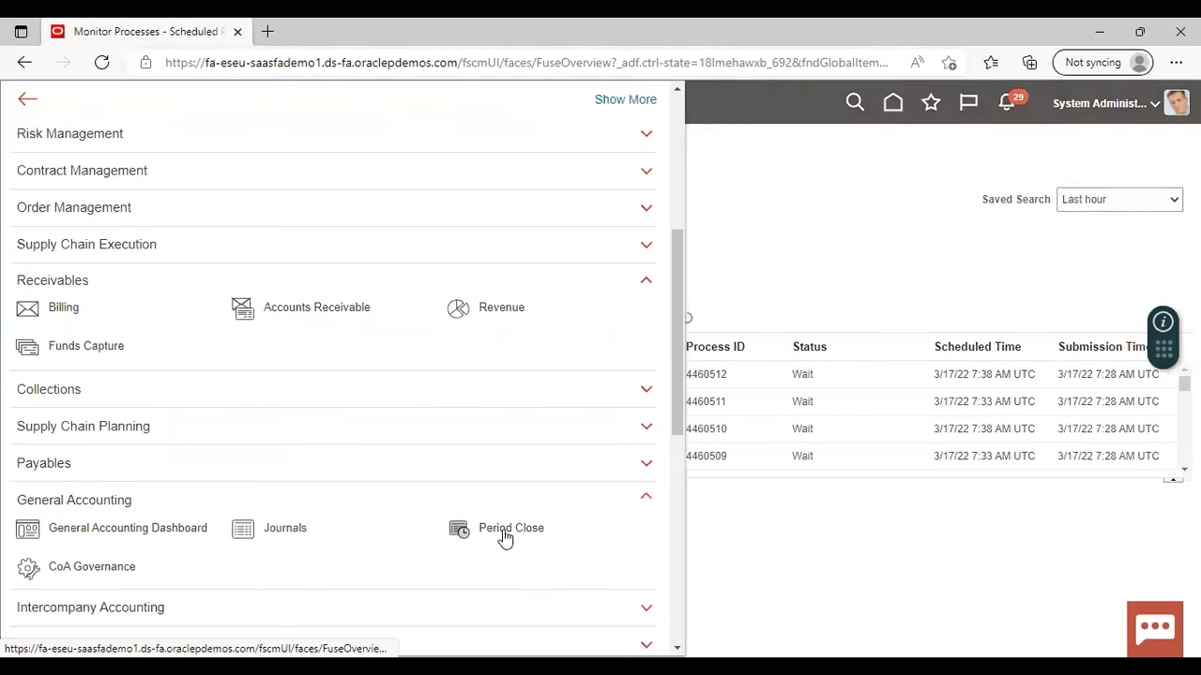
left_click(460, 476)
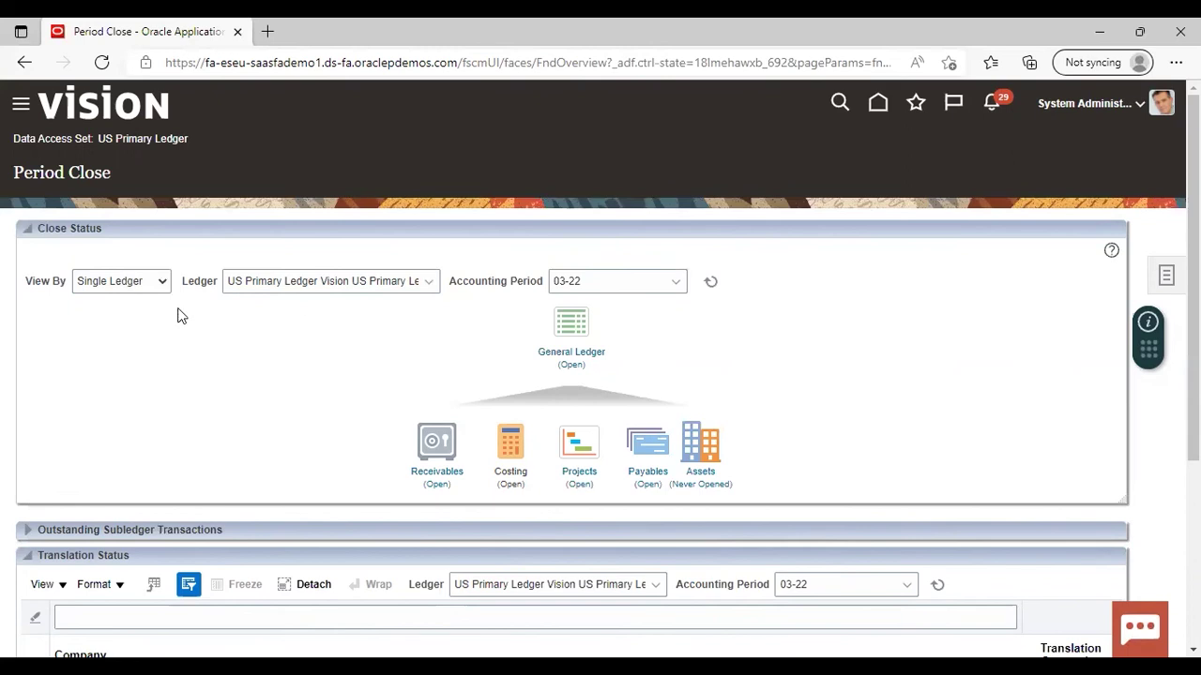
left_click(437, 475)
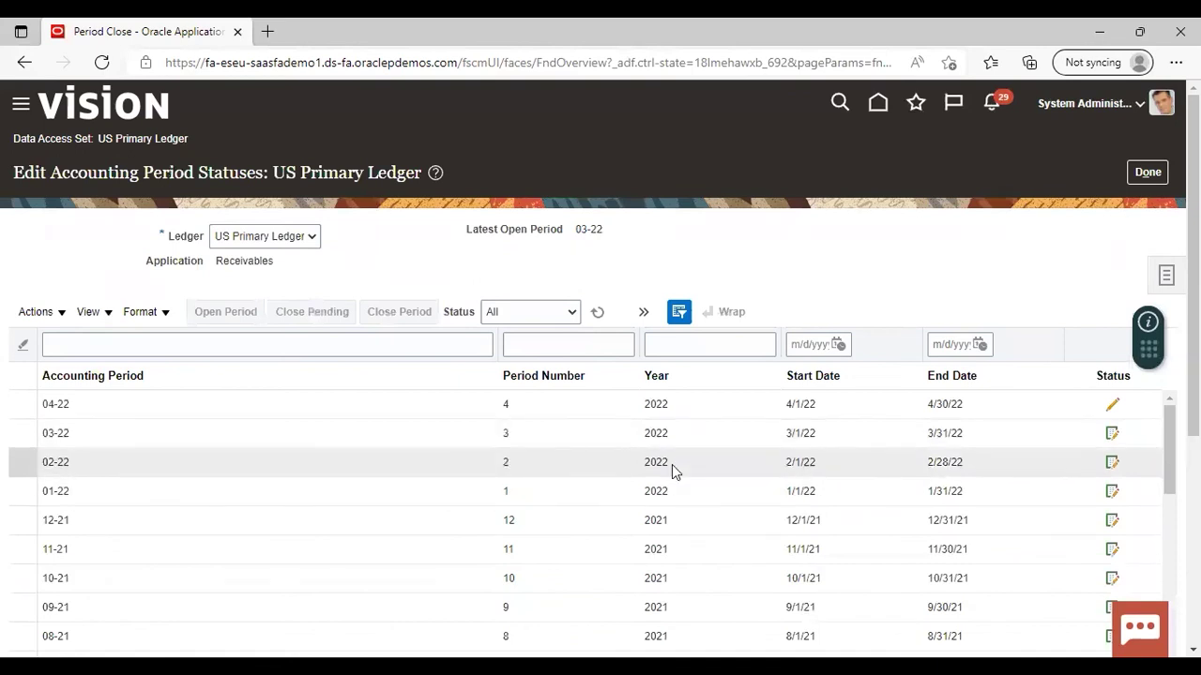
Step: Examine the periods offered by Open Target Period for Receivables, and close the dialog without opening one
left_click(52, 312)
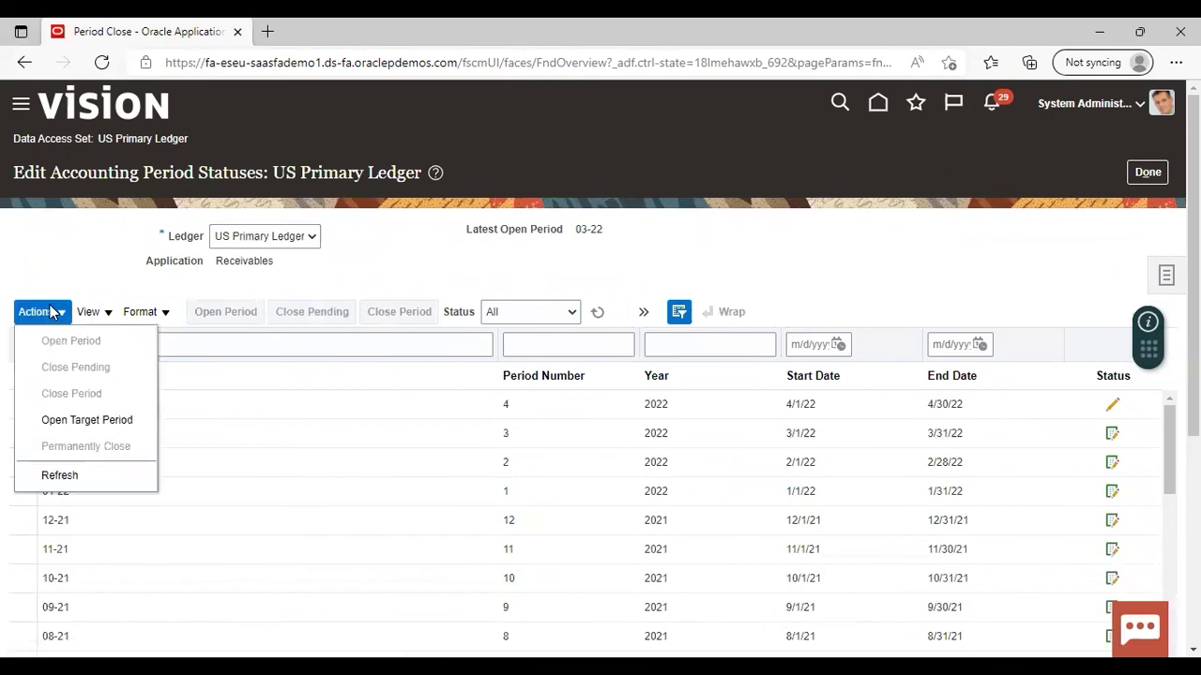
left_click(66, 422)
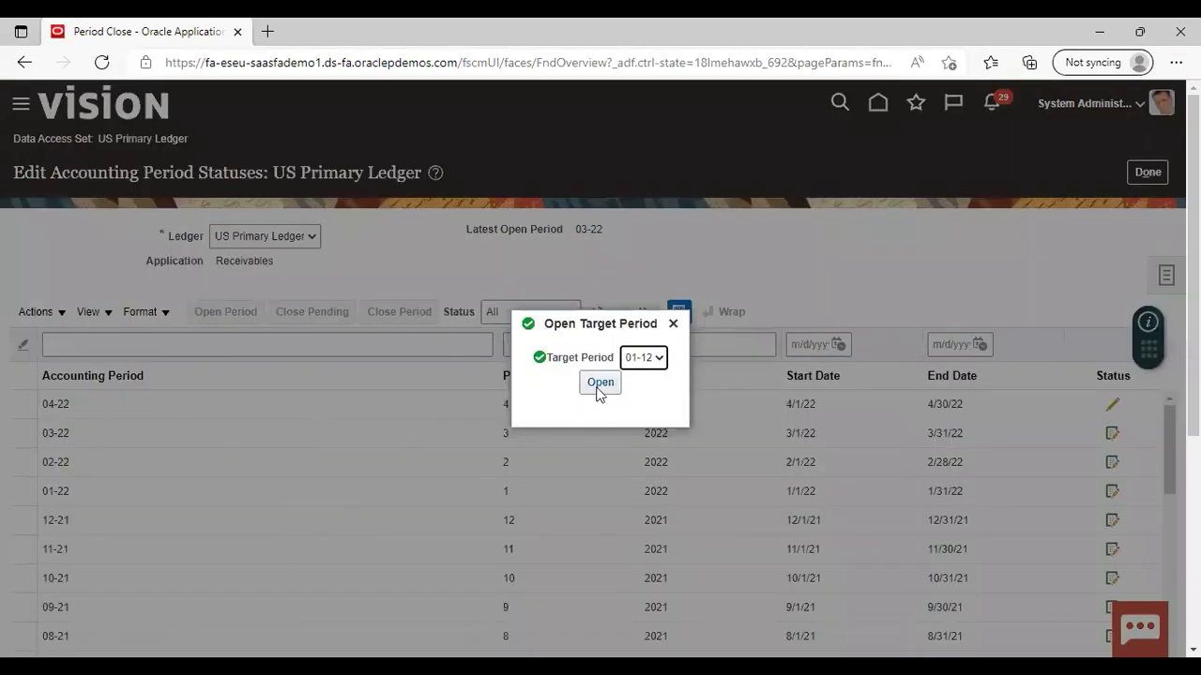
left_click(659, 360)
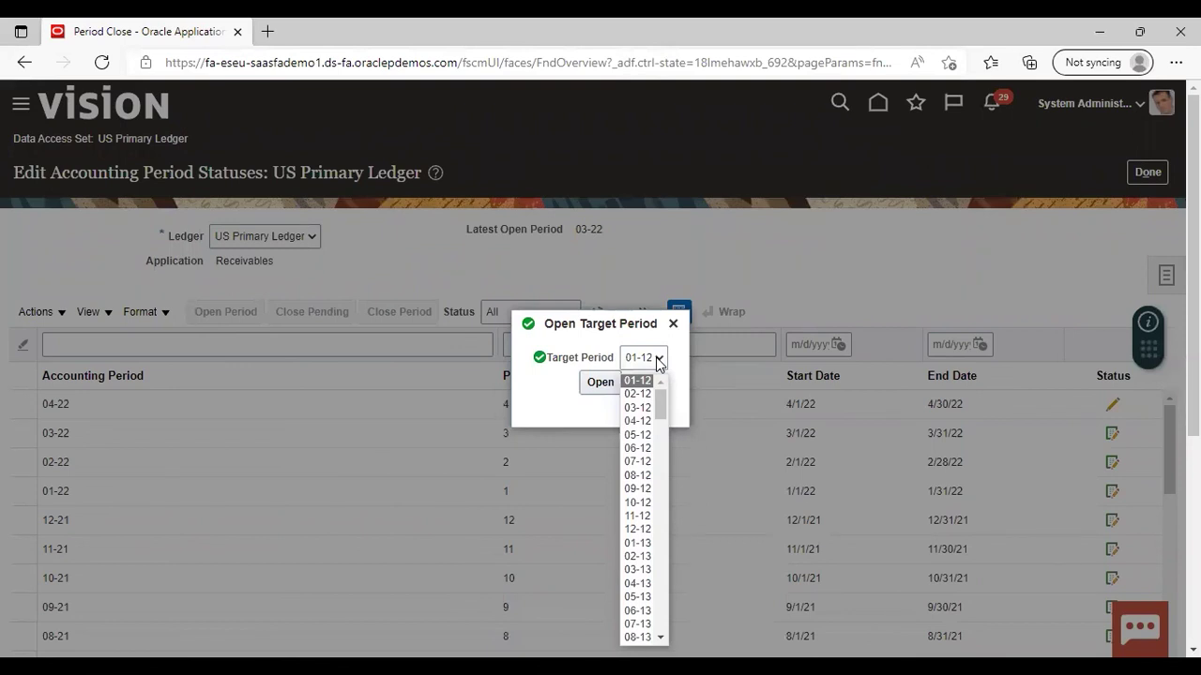
left_click(673, 323)
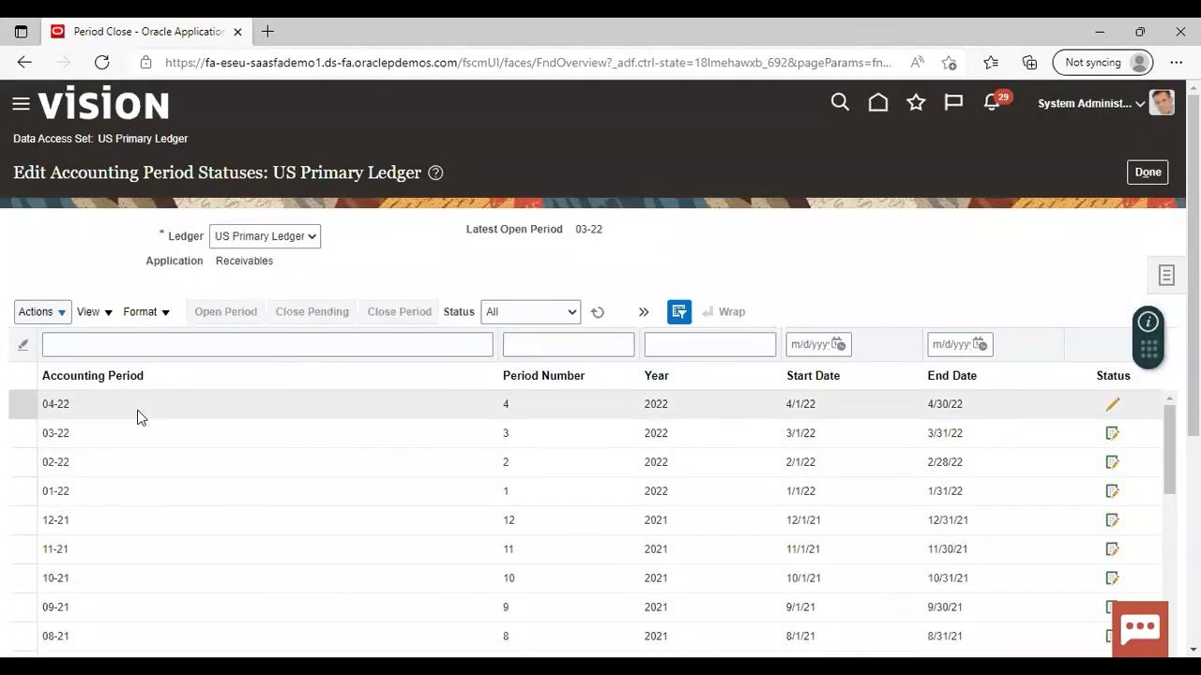
Step: Select accounting periods 04-22 and 02-22 alternately to compare which open and close actions each one allows
left_click(137, 409)
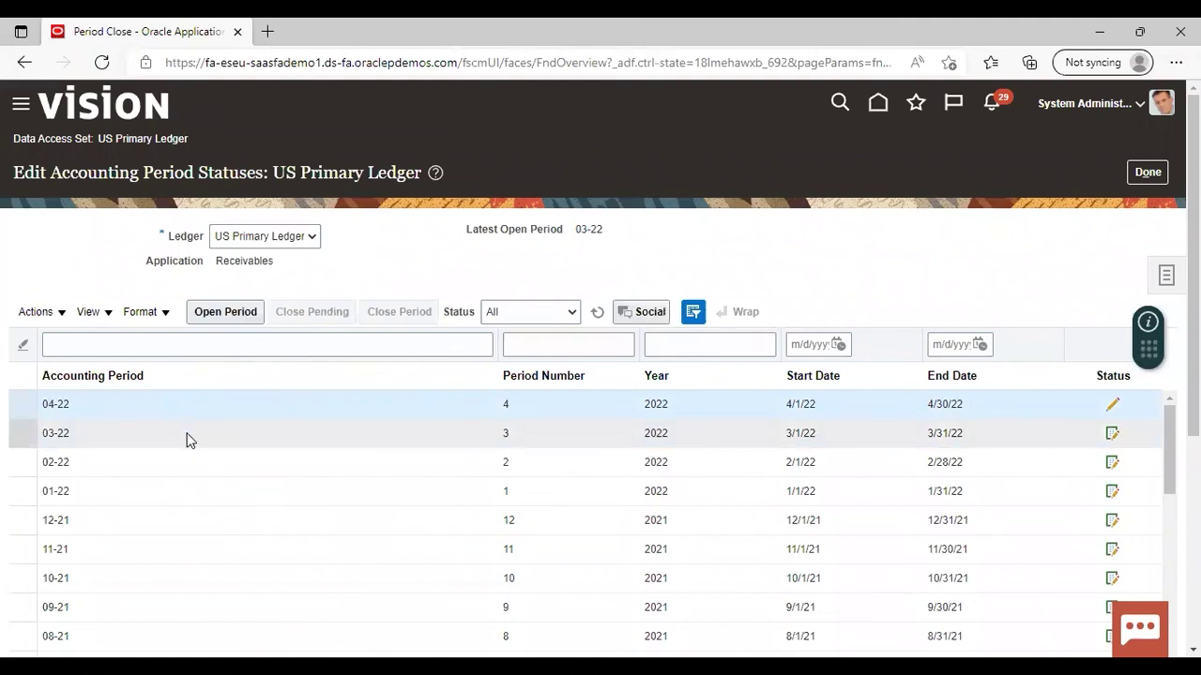
left_click(170, 473)
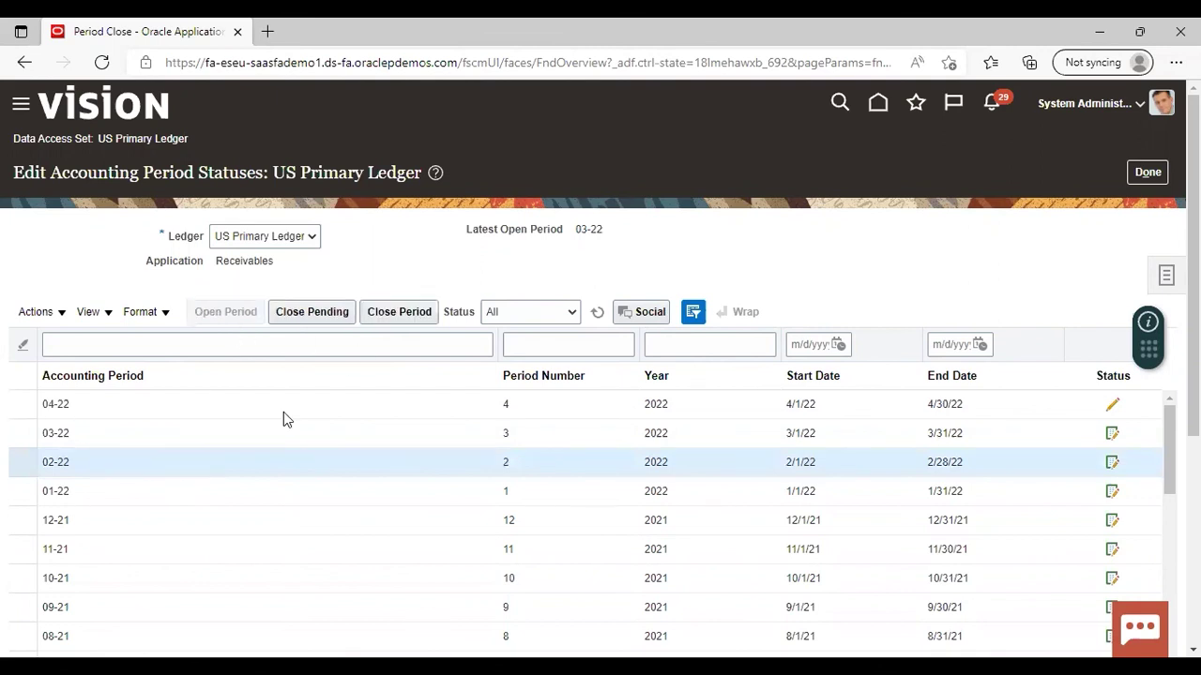
left_click(247, 407)
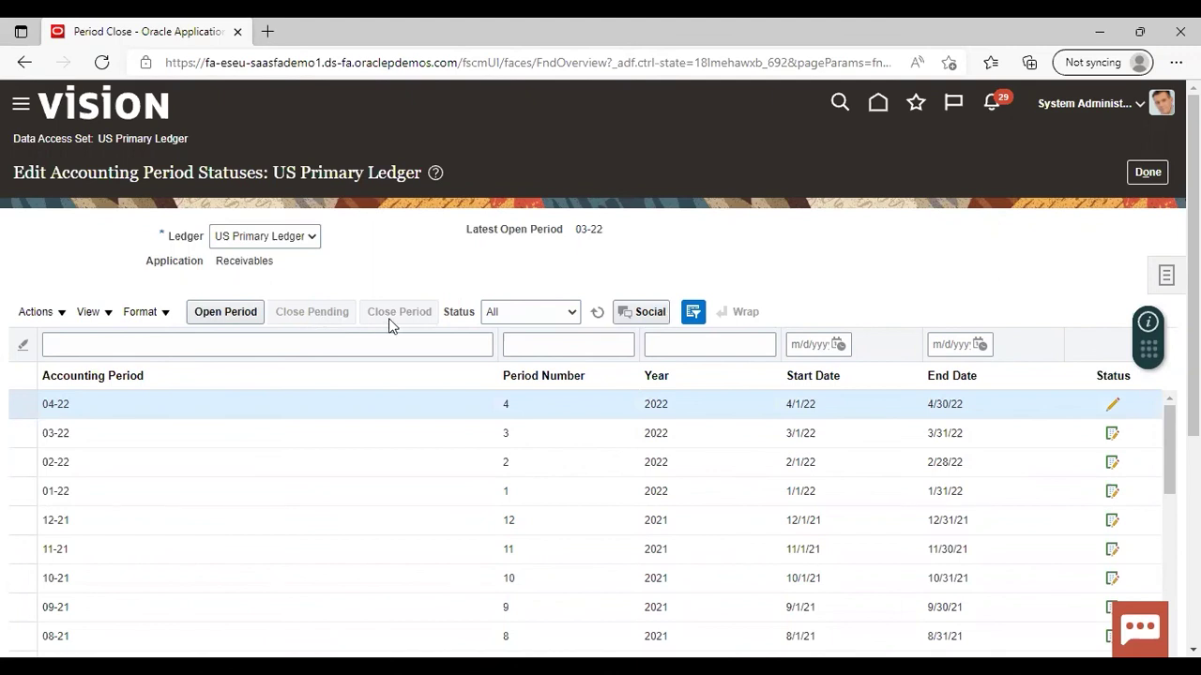
left_click(188, 460)
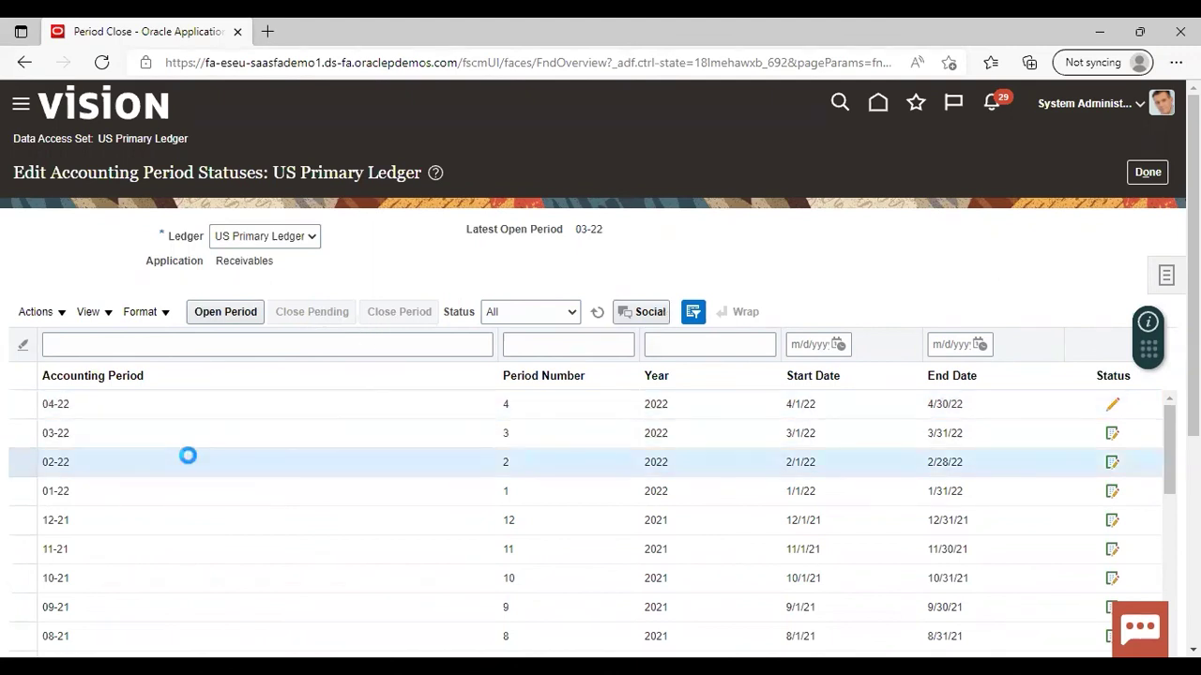